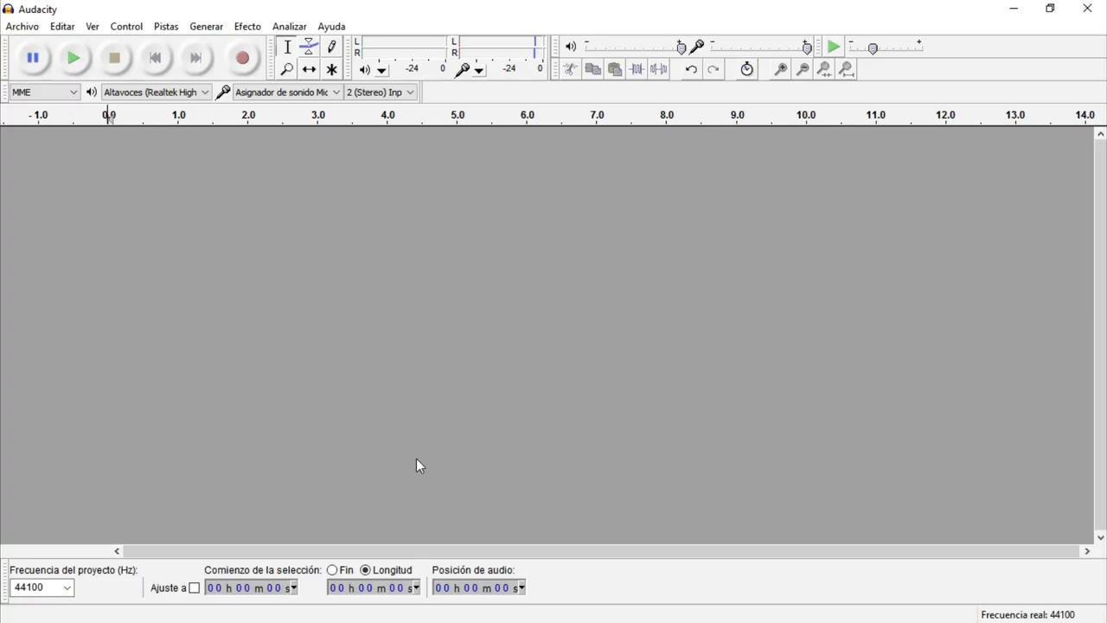
Step: Record a spoken voice clip of about 7.5 seconds on a new stereo track, starting with a brief silence
{"action": "left_click", "coordinate": [243, 59]}
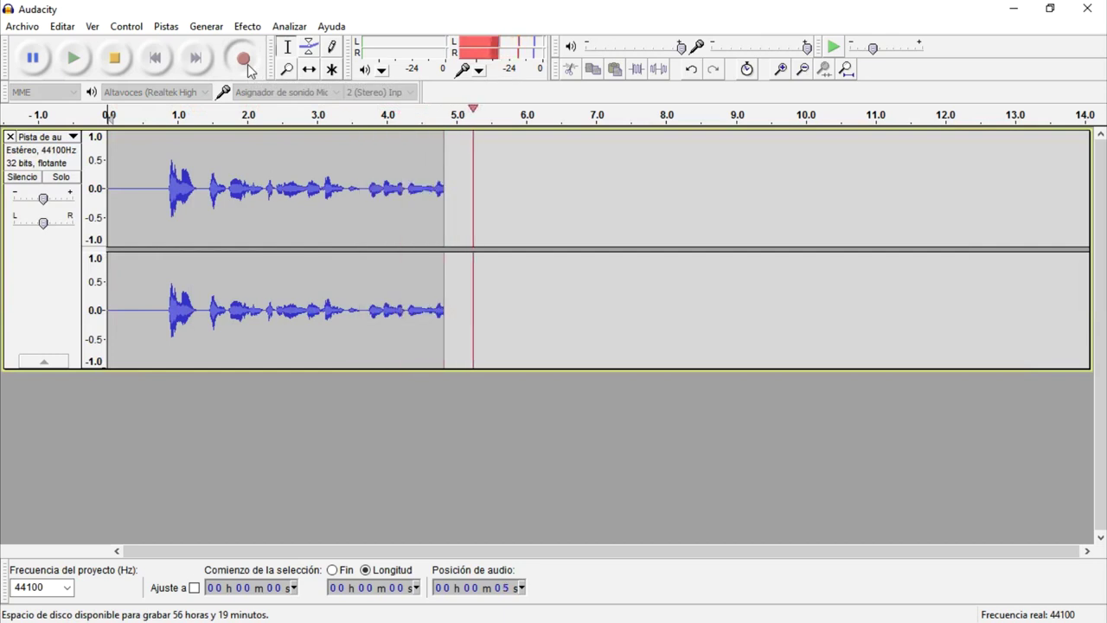
{"action": "left_click", "coordinate": [114, 61]}
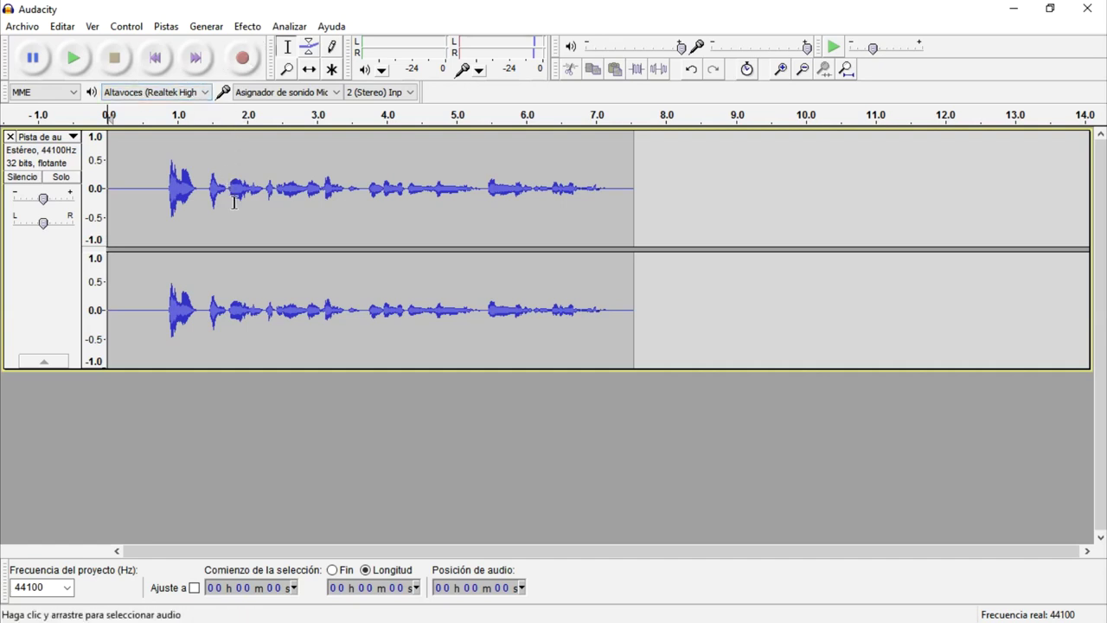
{"action": "double_click", "coordinate": [168, 223]}
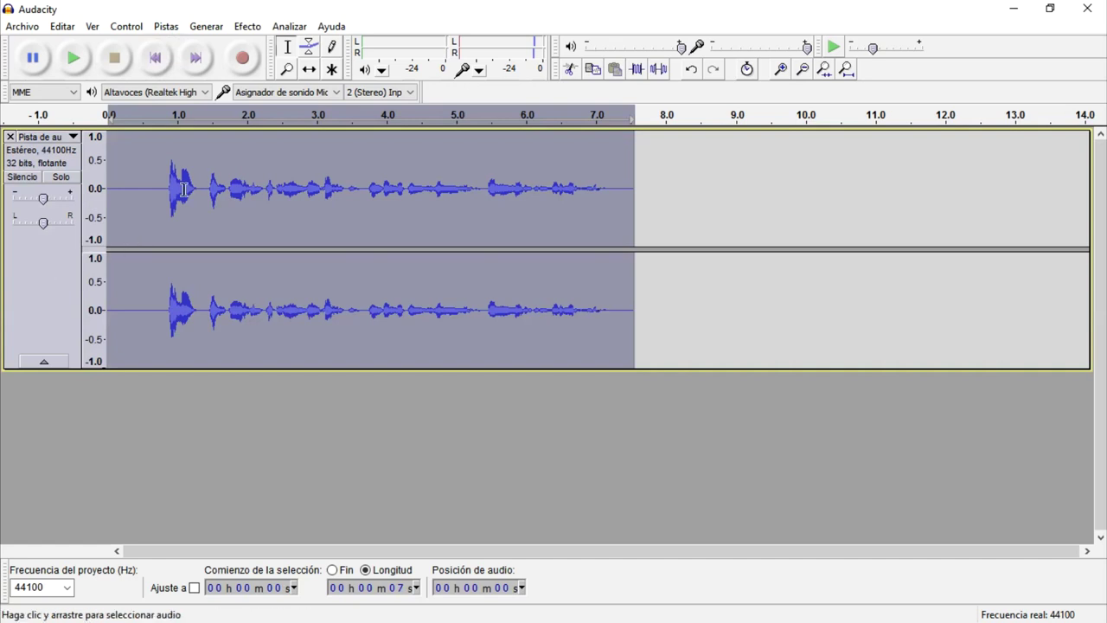
{"action": "left_click", "coordinate": [248, 26]}
{"action": "left_click", "coordinate": [430, 377]}
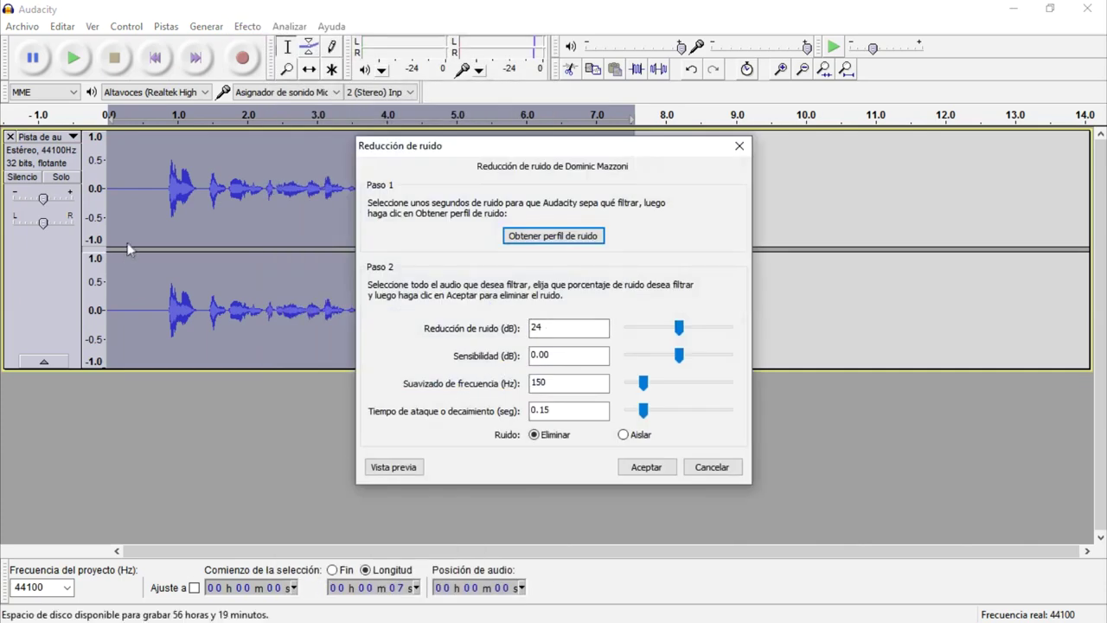
{"action": "left_click", "coordinate": [739, 145]}
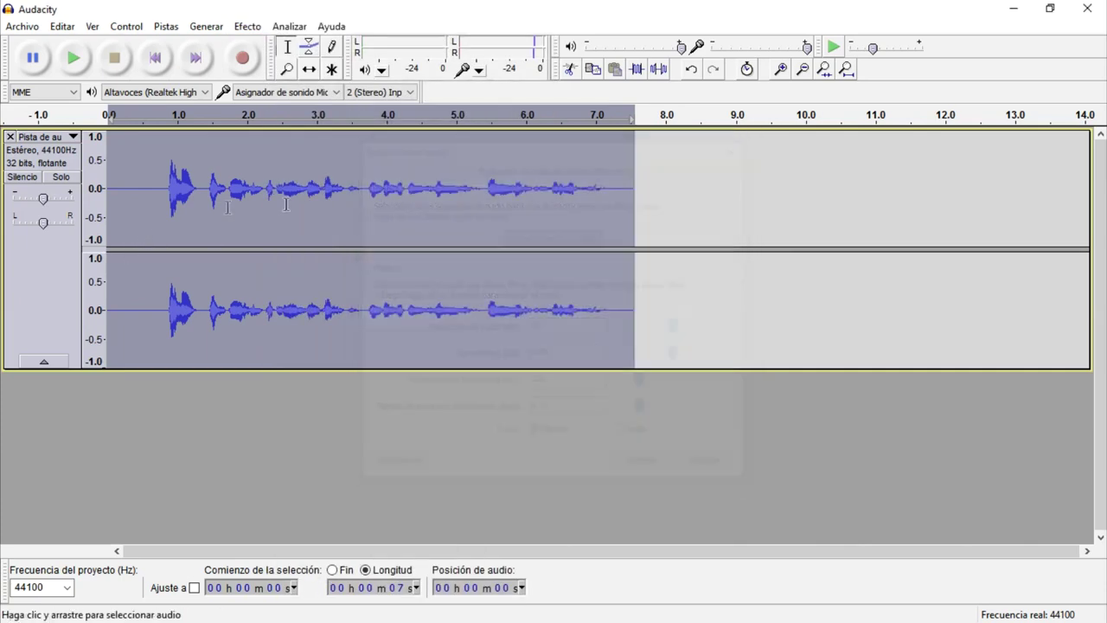
Step: Capture a noise profile from the silent first 0.8 seconds or so of the recording with Reducción de ruido
{"action": "left_click", "coordinate": [166, 204]}
{"action": "left_click_drag", "start_coordinate": [176, 204], "coordinate": [111, 205]}
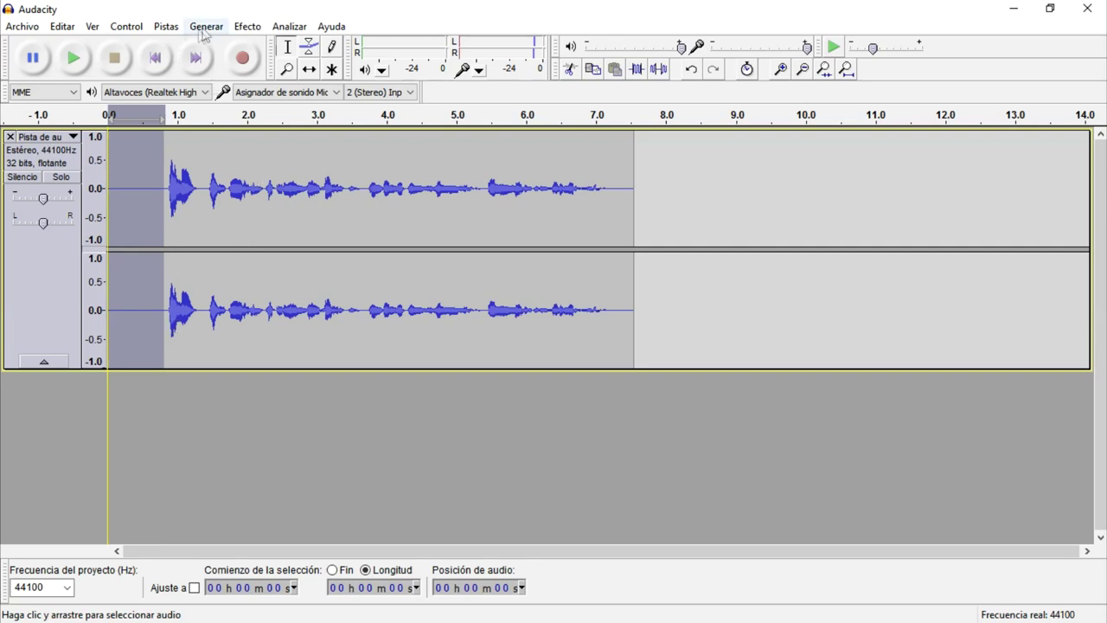
{"action": "left_click", "coordinate": [235, 31]}
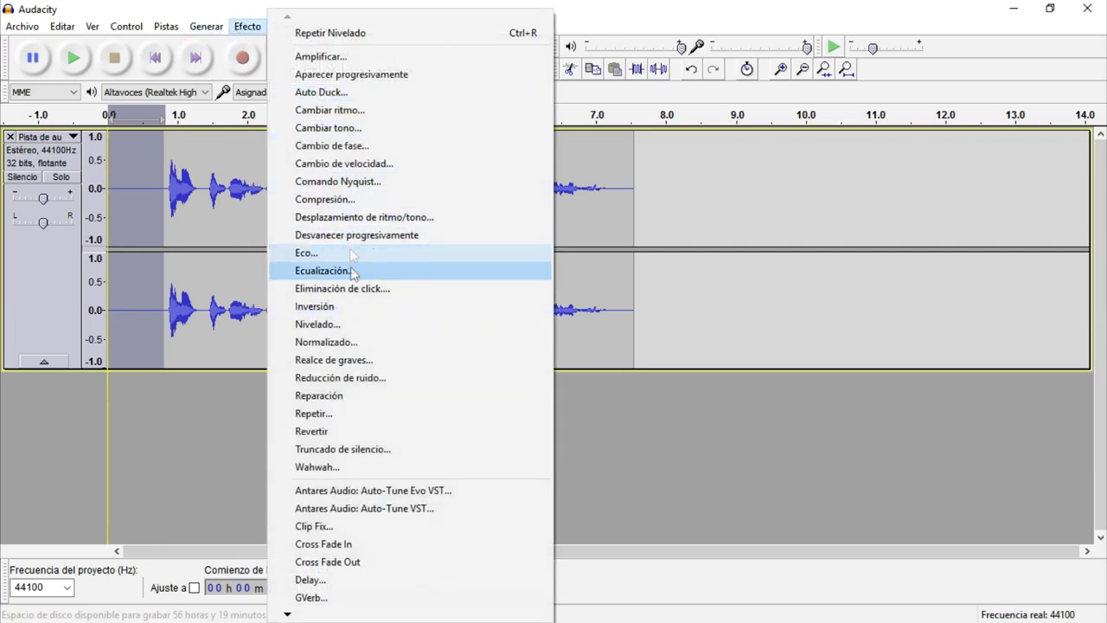
{"action": "left_click", "coordinate": [367, 381]}
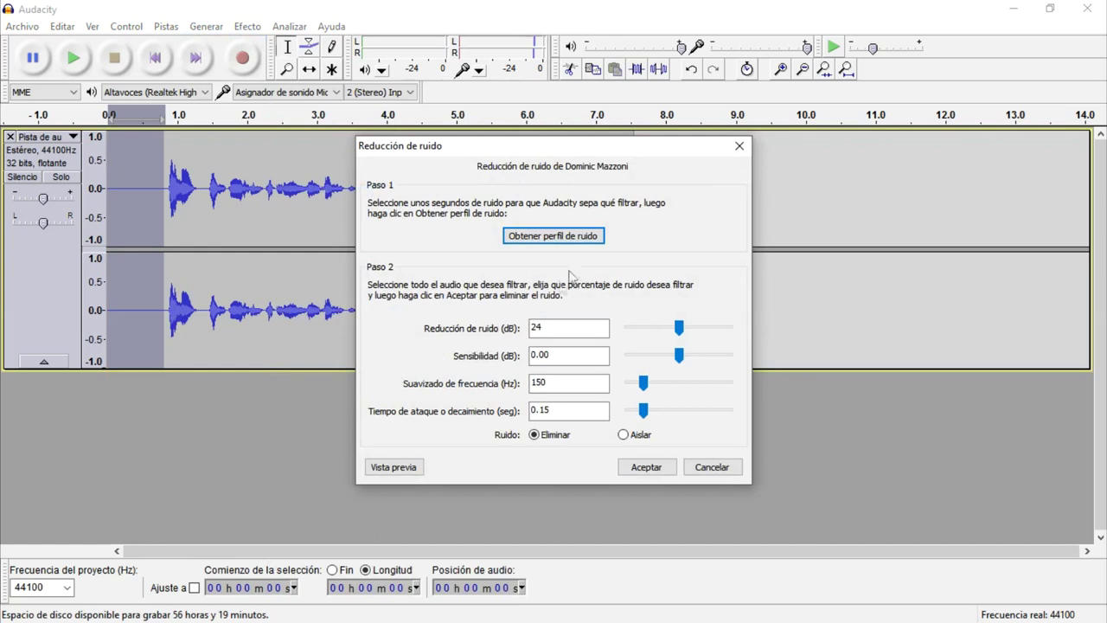
{"action": "left_click", "coordinate": [570, 238]}
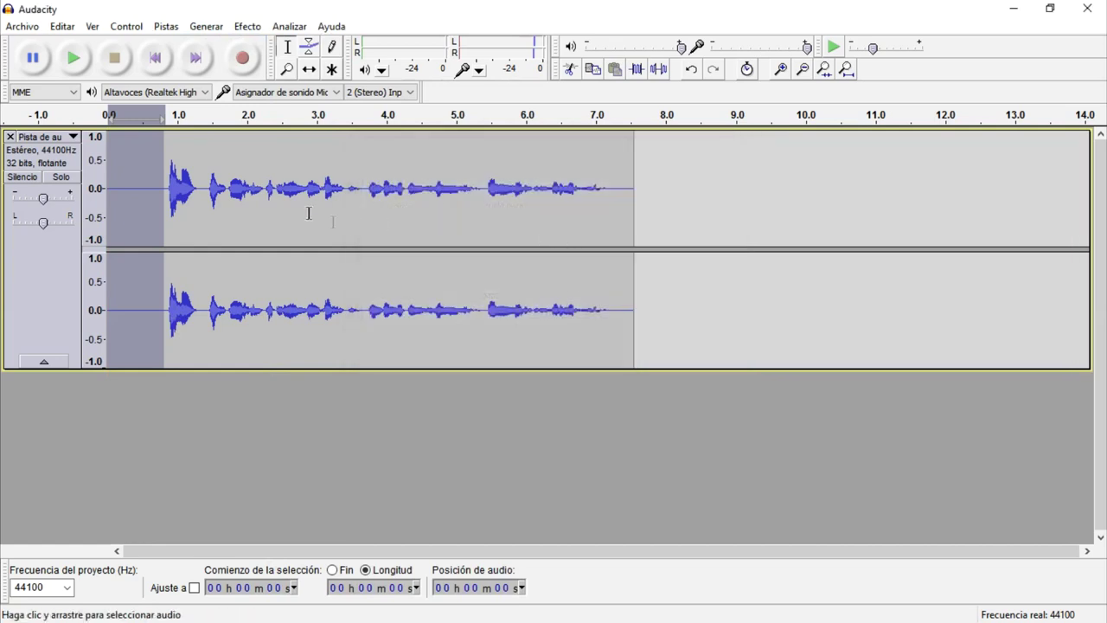
Step: Apply Reducción de ruido to the whole track with 24 dB reduction, sensitivity 0.00, 150 Hz smoothing and 0.15 s attack, eliminating the noise
{"action": "left_click", "coordinate": [43, 286]}
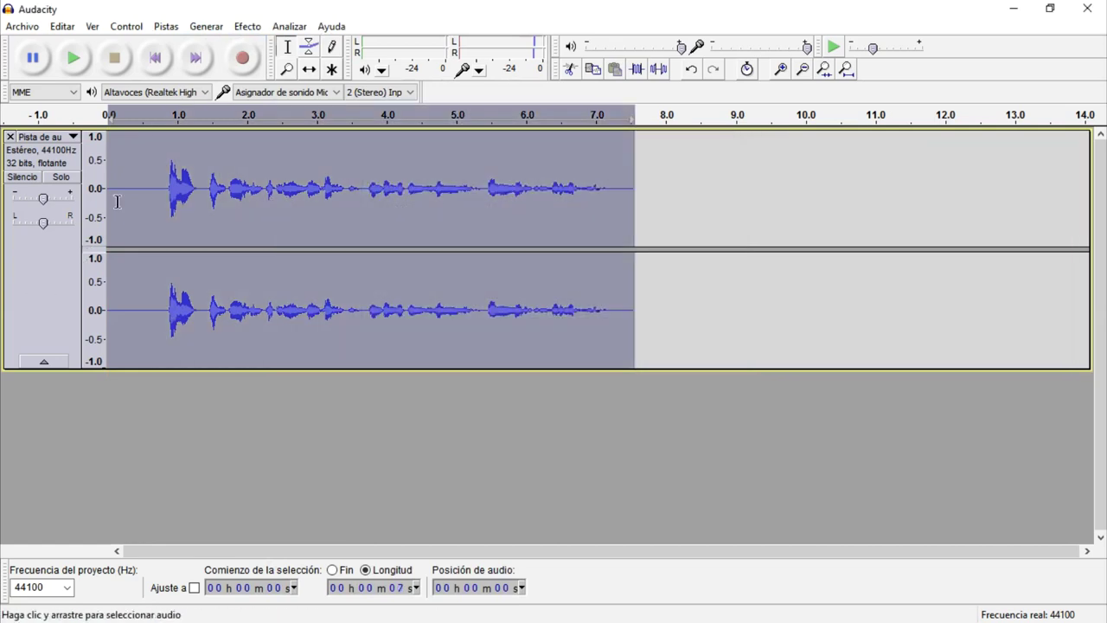
{"action": "left_click", "coordinate": [247, 27]}
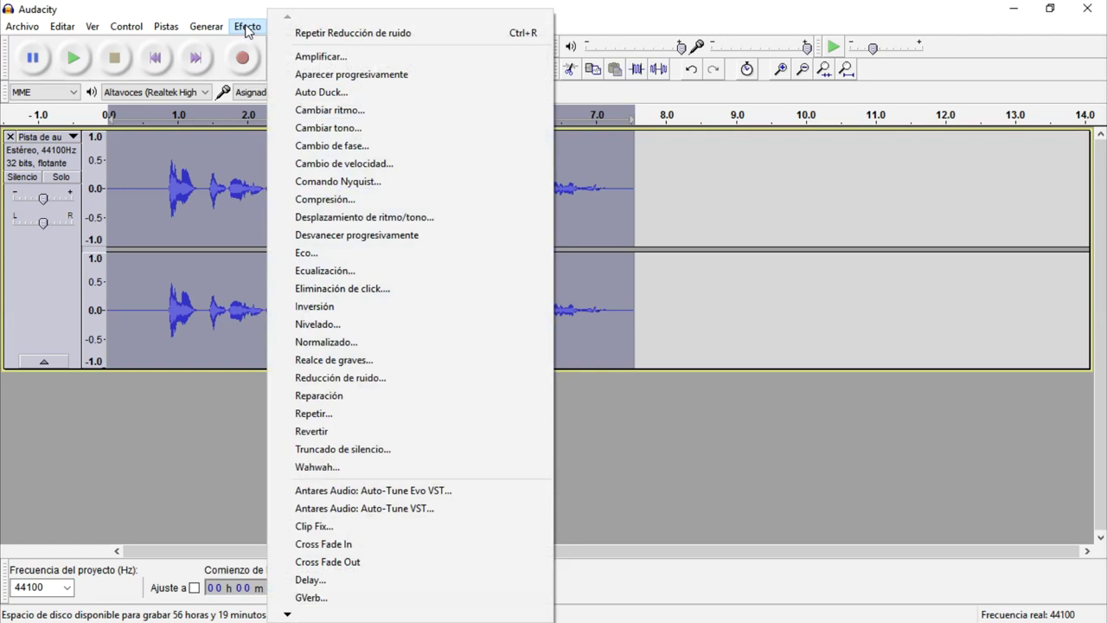
{"action": "left_click", "coordinate": [420, 378]}
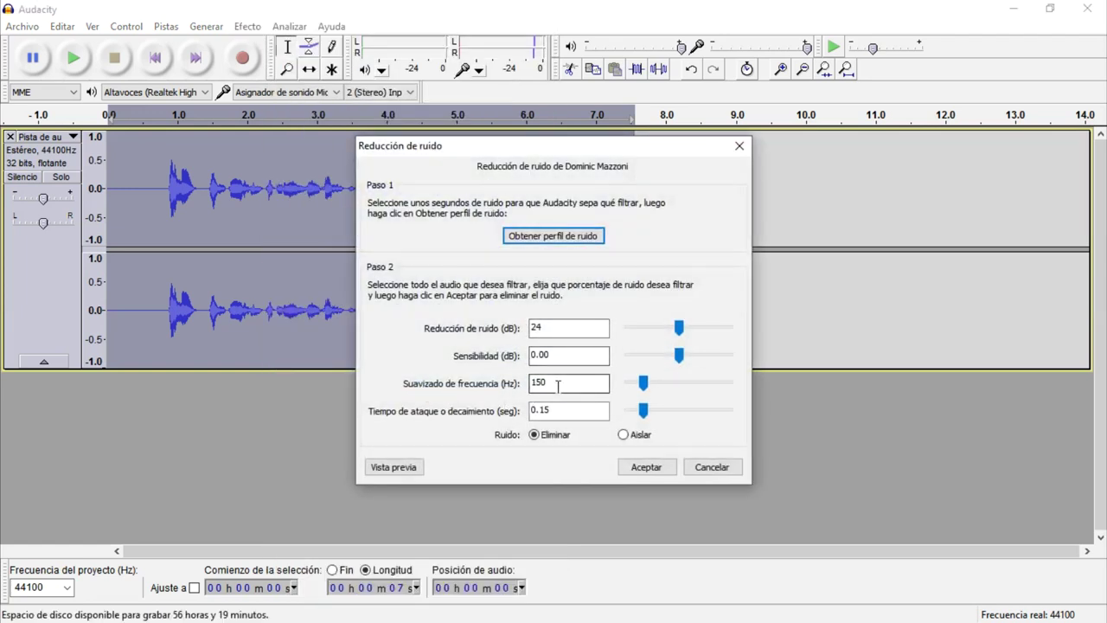
{"action": "left_click", "coordinate": [638, 467]}
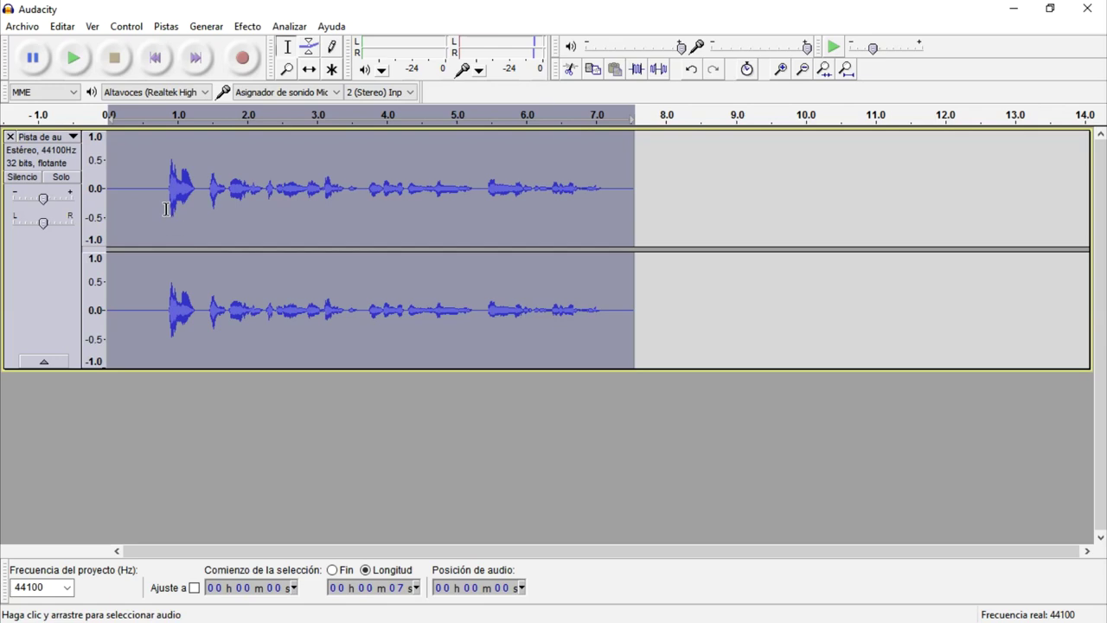
Step: Take a fresh noise profile from the silent opening of the already filtered track, about 0.8 seconds long
{"action": "left_click_drag", "start_coordinate": [166, 208], "coordinate": [108, 208]}
{"action": "left_click", "coordinate": [247, 26]}
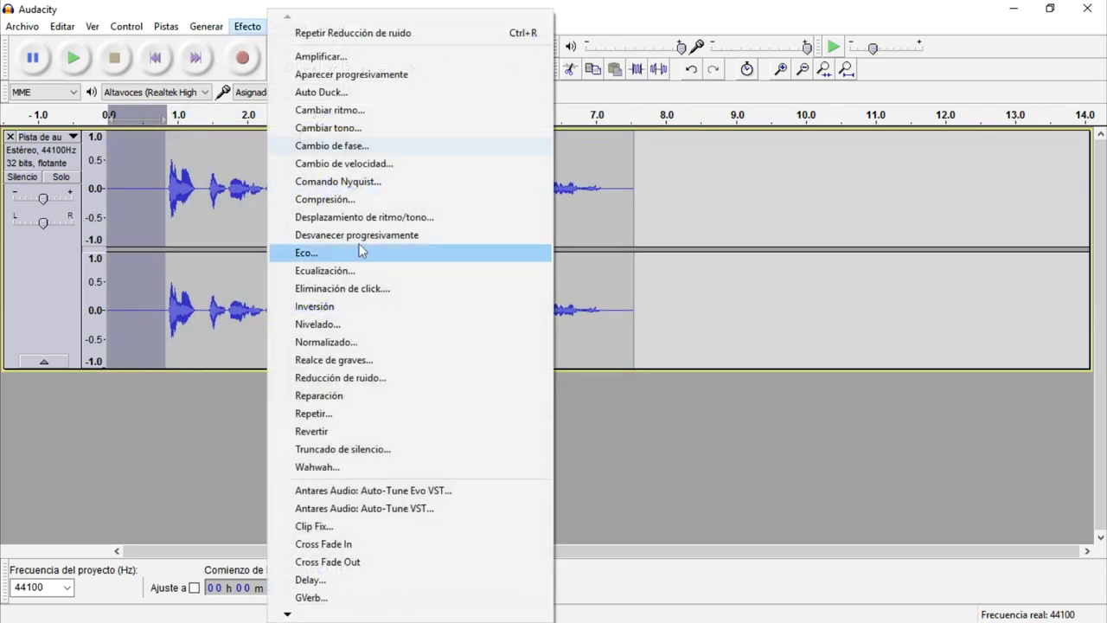
{"action": "left_click", "coordinate": [377, 378]}
{"action": "left_click", "coordinate": [551, 237]}
Step: Run a second Reducción de ruido pass over the entire track with the same 24 dB reduction settings
{"action": "key", "text": "ctrl+a"}
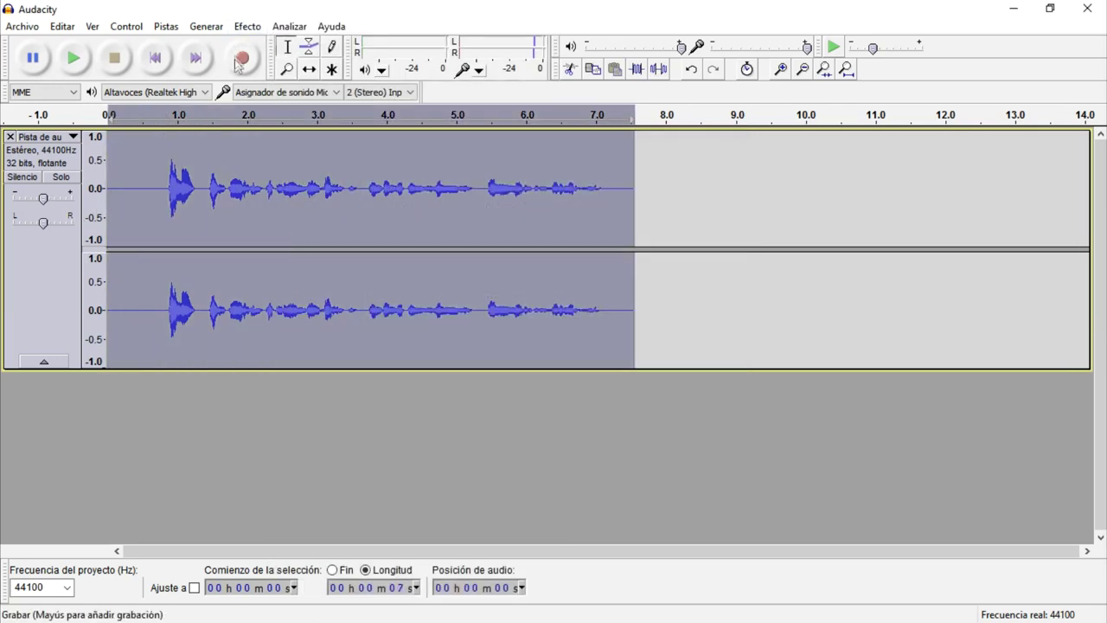
{"action": "left_click", "coordinate": [247, 26]}
{"action": "left_click", "coordinate": [397, 379]}
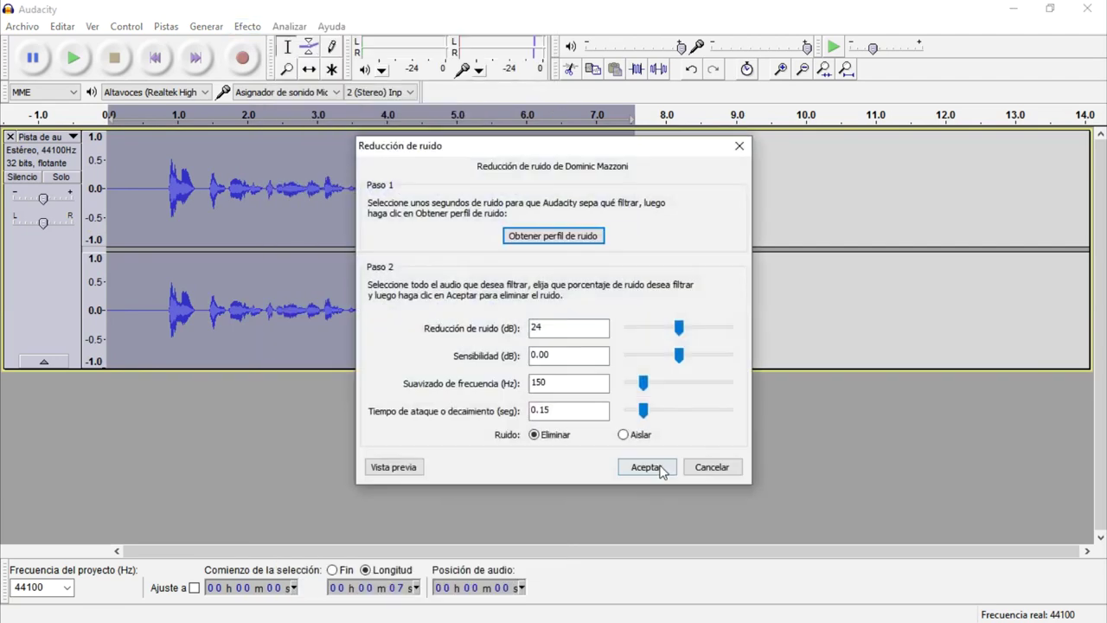
{"action": "left_click", "coordinate": [639, 465]}
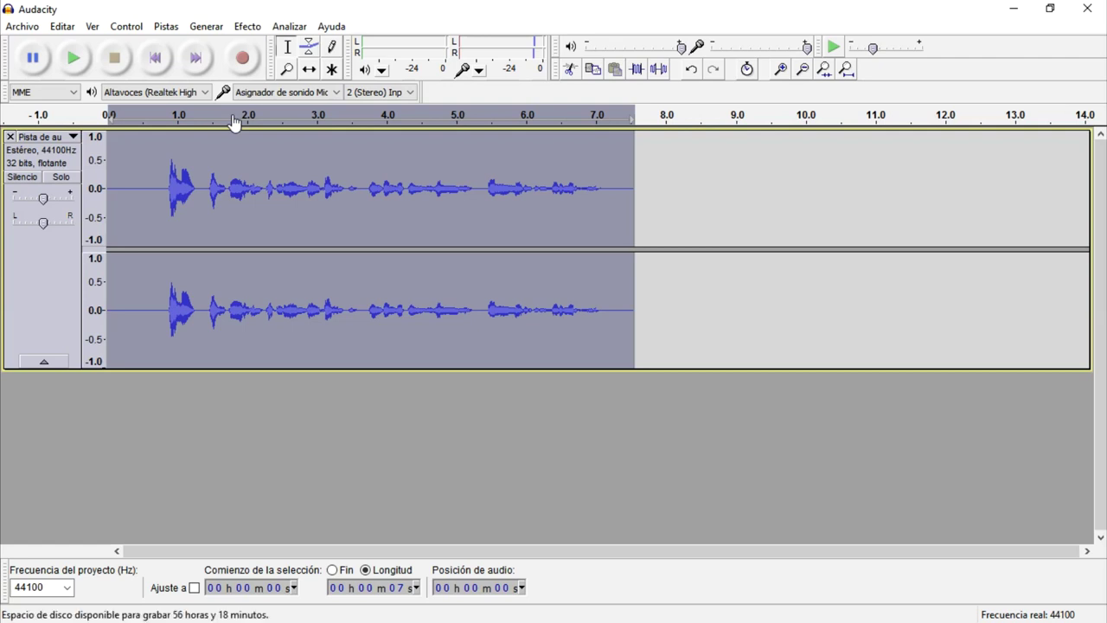
Step: Apply Ecualización to the whole track with the Treble Boost curve
{"action": "left_click", "coordinate": [247, 26]}
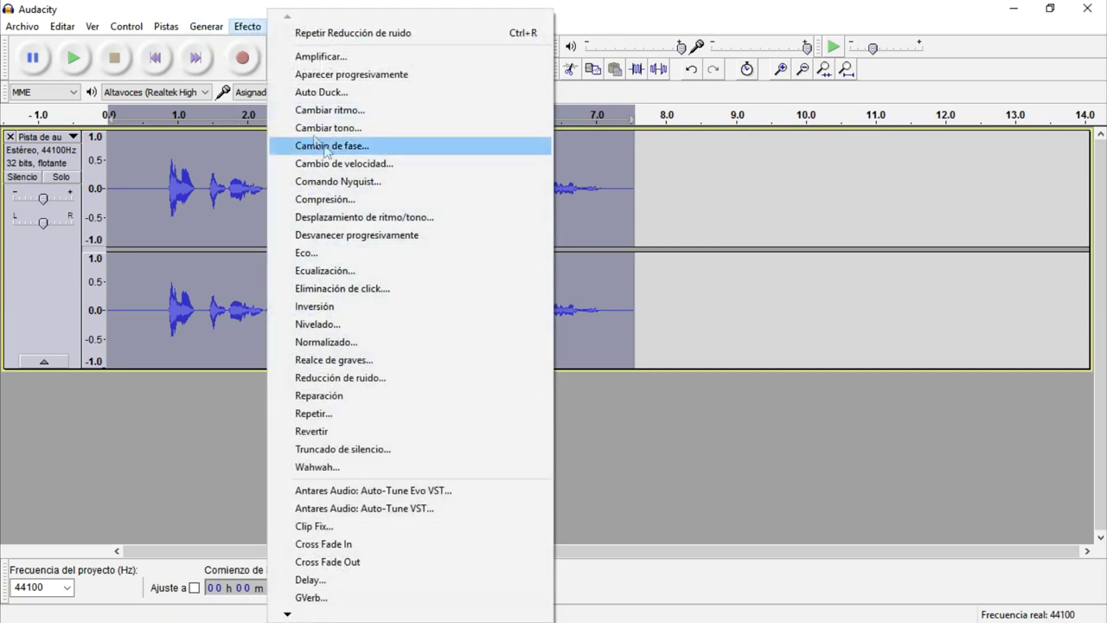
{"action": "left_click", "coordinate": [398, 270]}
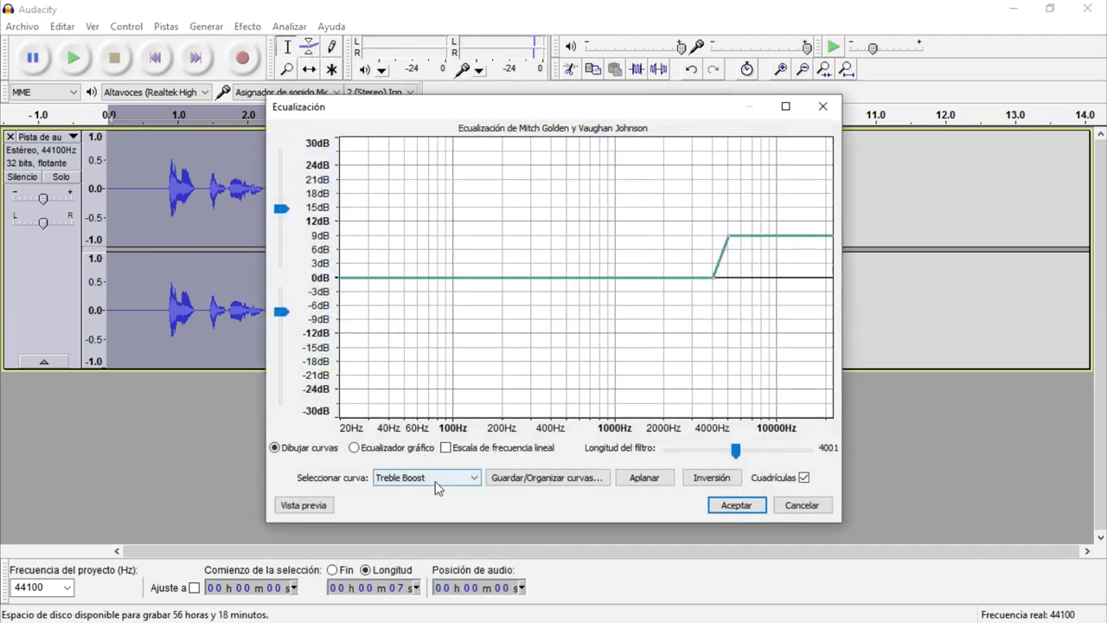
{"action": "left_click", "coordinate": [733, 506]}
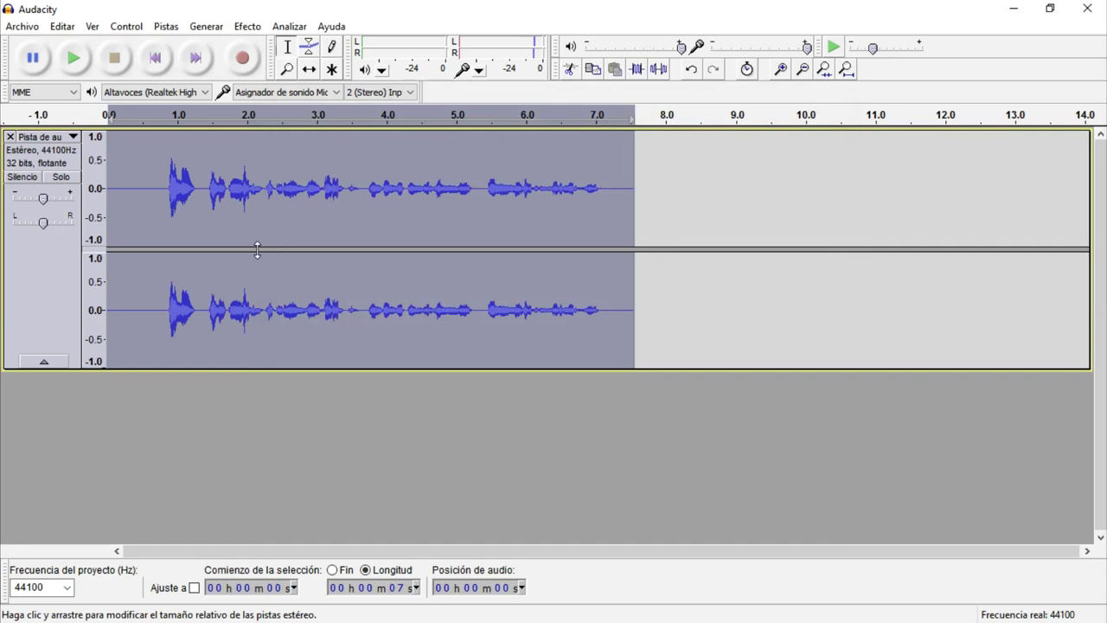
{"action": "left_click", "coordinate": [247, 26]}
{"action": "left_click", "coordinate": [348, 200]}
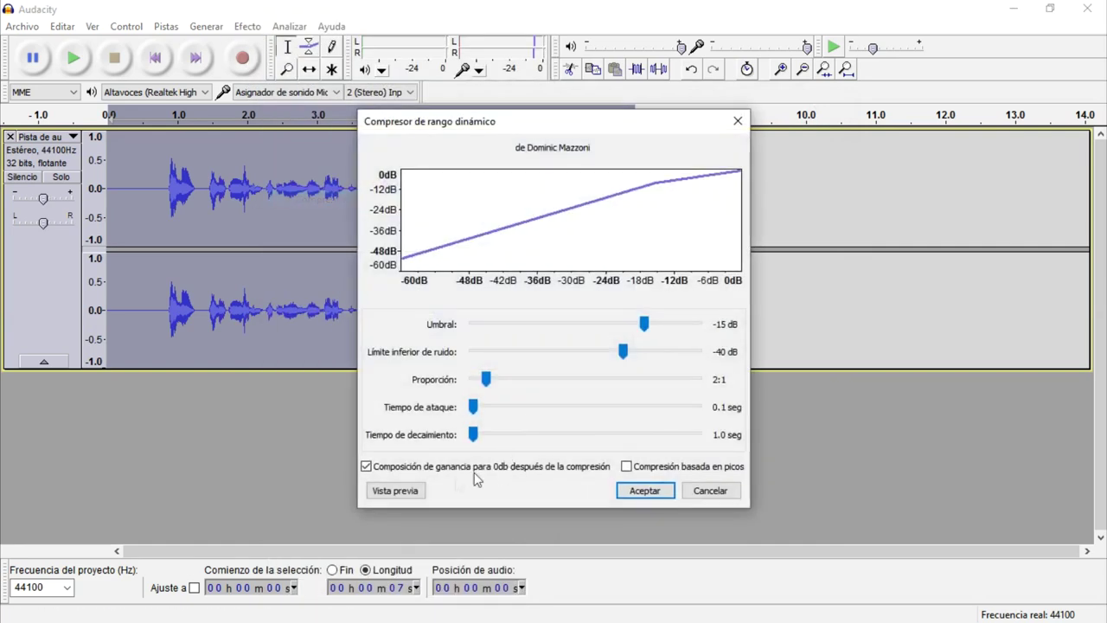
{"action": "left_click", "coordinate": [738, 120]}
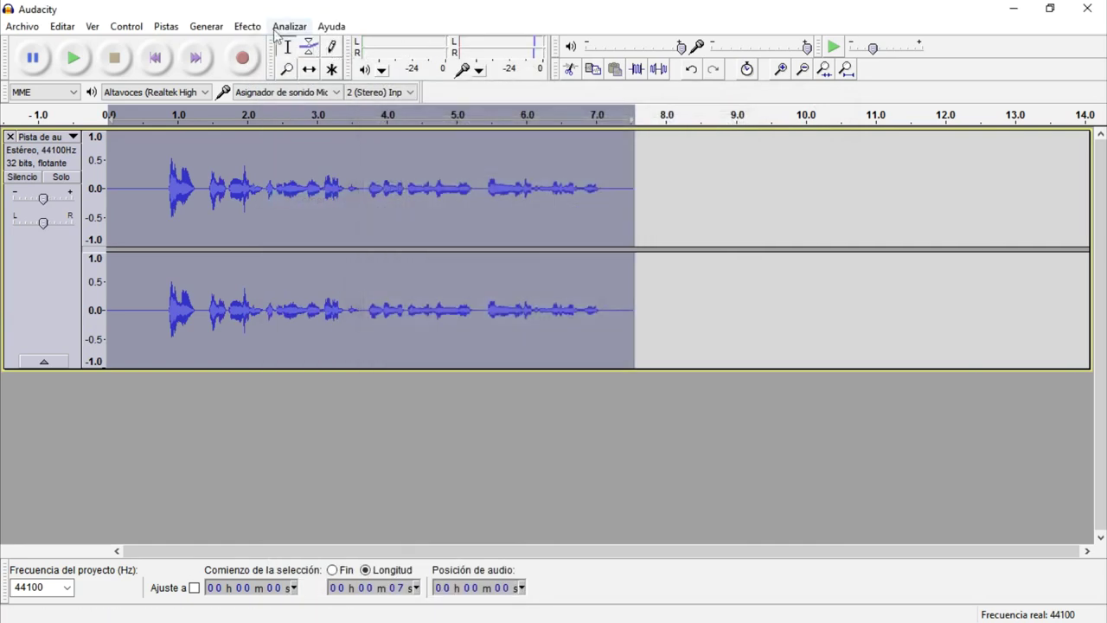
Step: Equalize the whole track a second time, using the Bass Boost curve
{"action": "left_click", "coordinate": [247, 26]}
{"action": "left_click", "coordinate": [337, 275]}
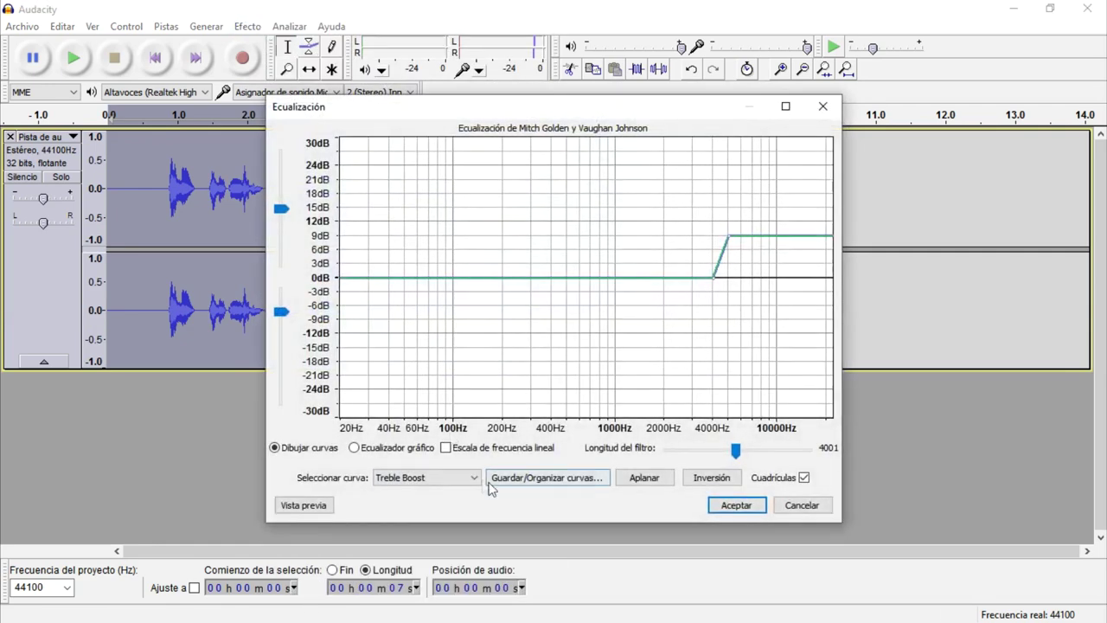
{"action": "left_click", "coordinate": [472, 477]}
{"action": "left_click", "coordinate": [428, 513]}
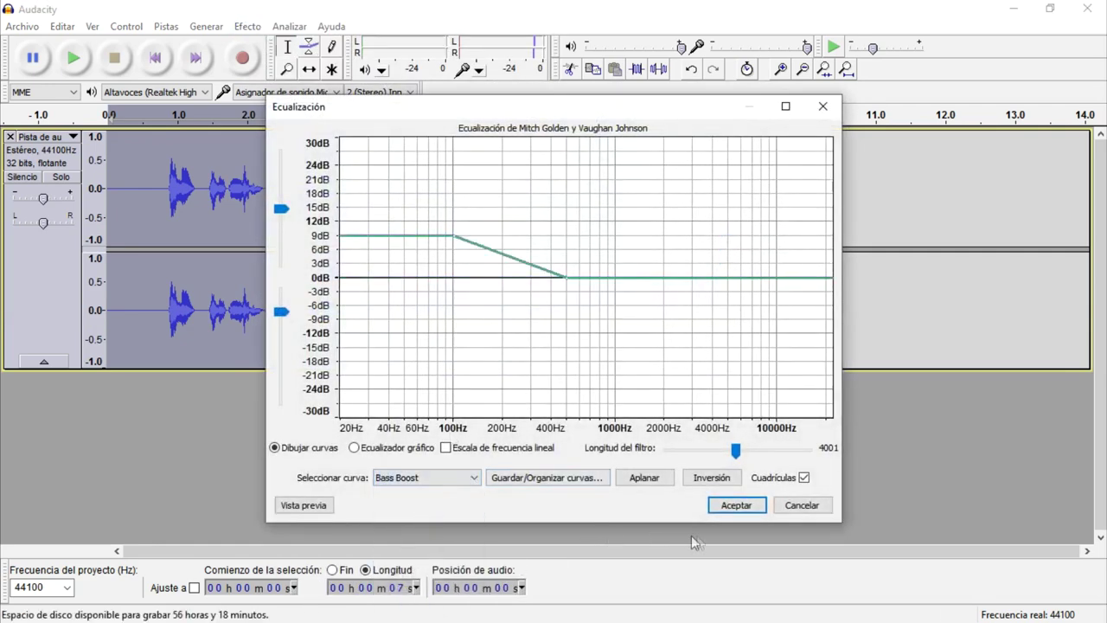
{"action": "left_click", "coordinate": [729, 507]}
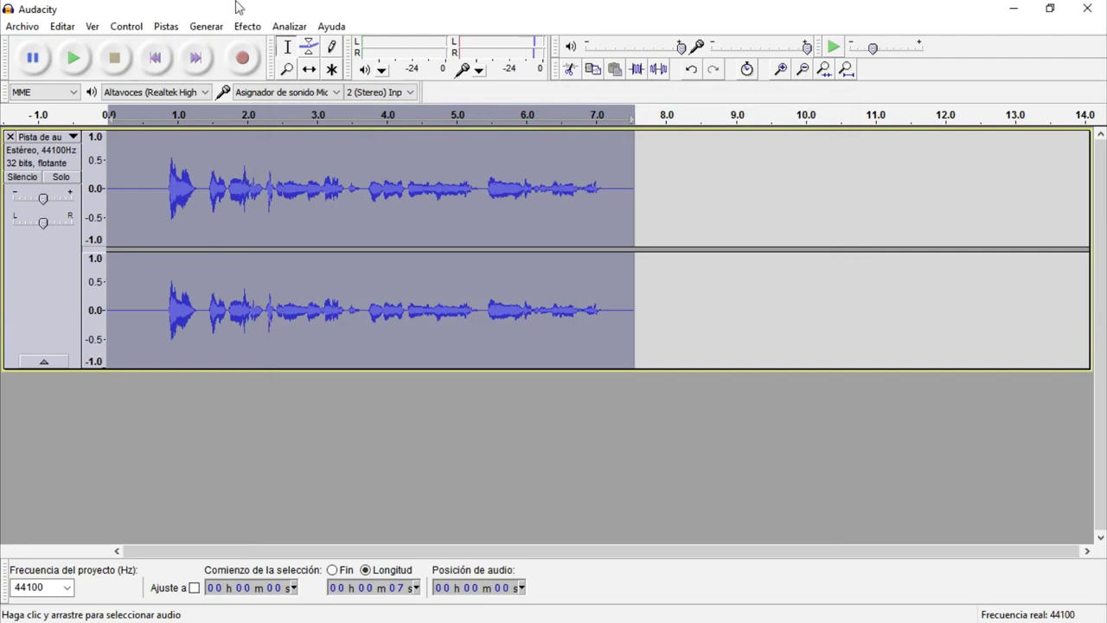
Step: Compress the track with threshold -15 dB, noise floor -40 dB, ratio 2:1, attack 0.1 s, decay 1.0 s and 0 dB gain make-up
{"action": "left_click", "coordinate": [247, 25]}
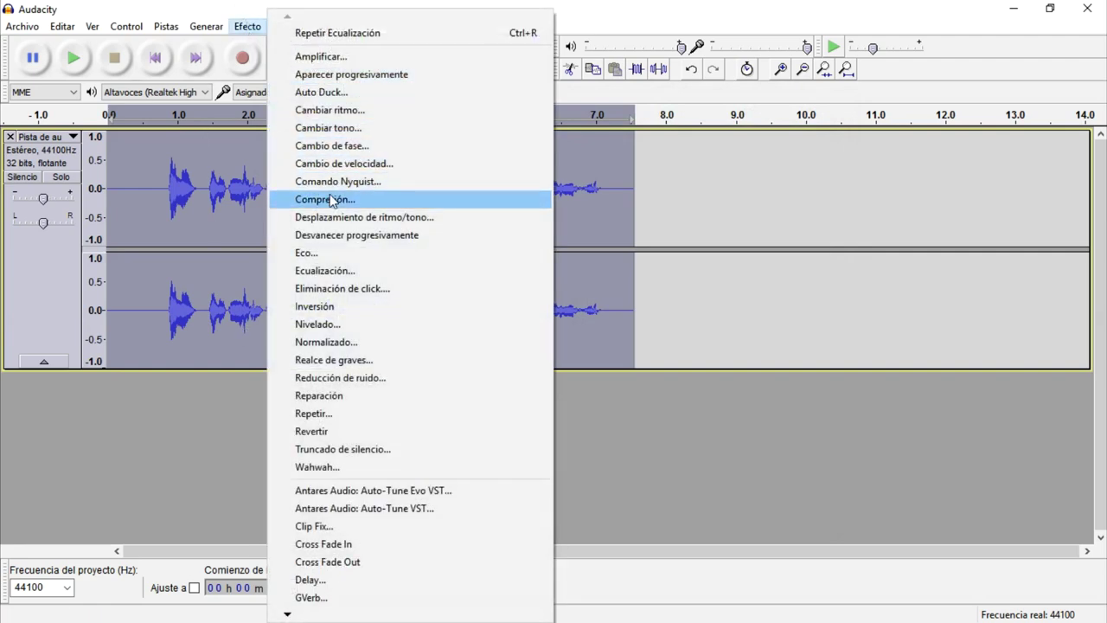
{"action": "left_click", "coordinate": [332, 200]}
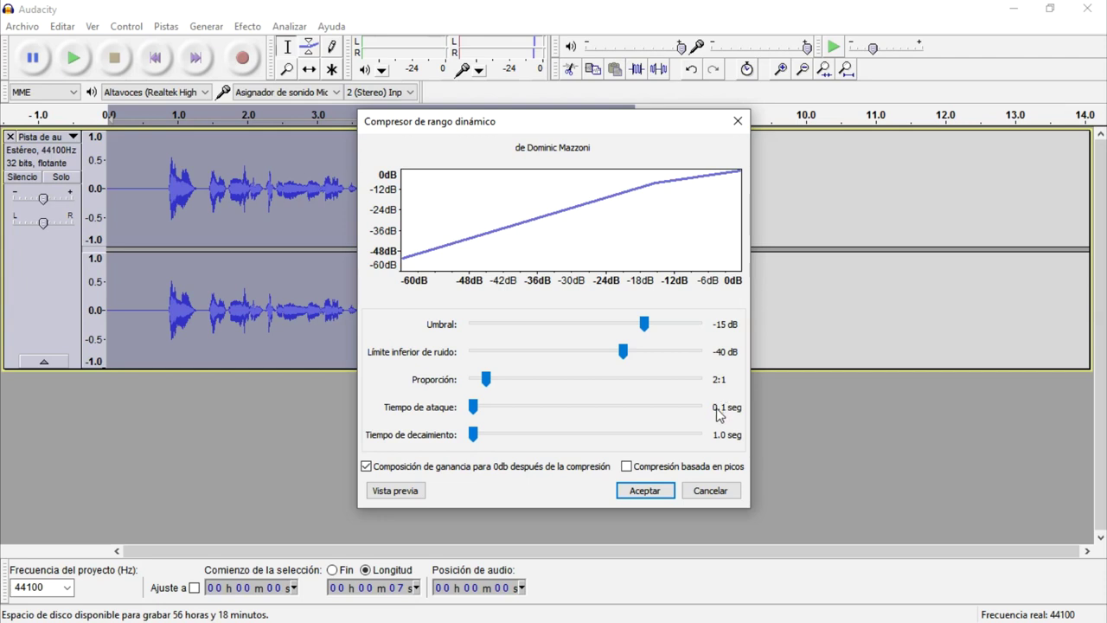
{"action": "left_click", "coordinate": [666, 490]}
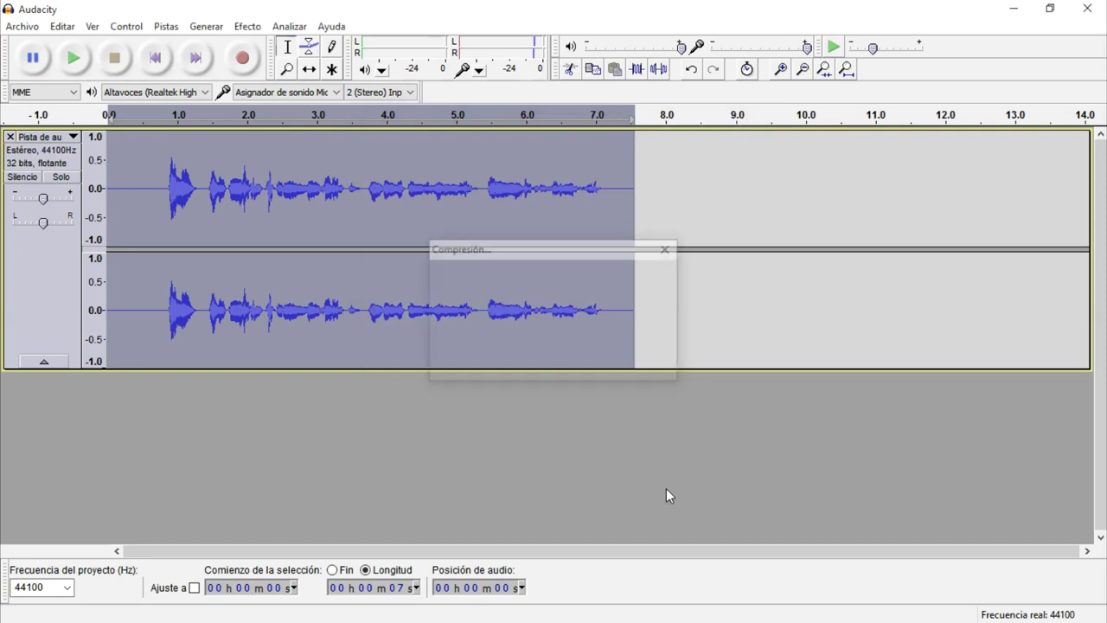
Step: Apply Nivelado to the whole track with the Moderado grade and a noise threshold of -65dB
{"action": "left_click", "coordinate": [248, 26]}
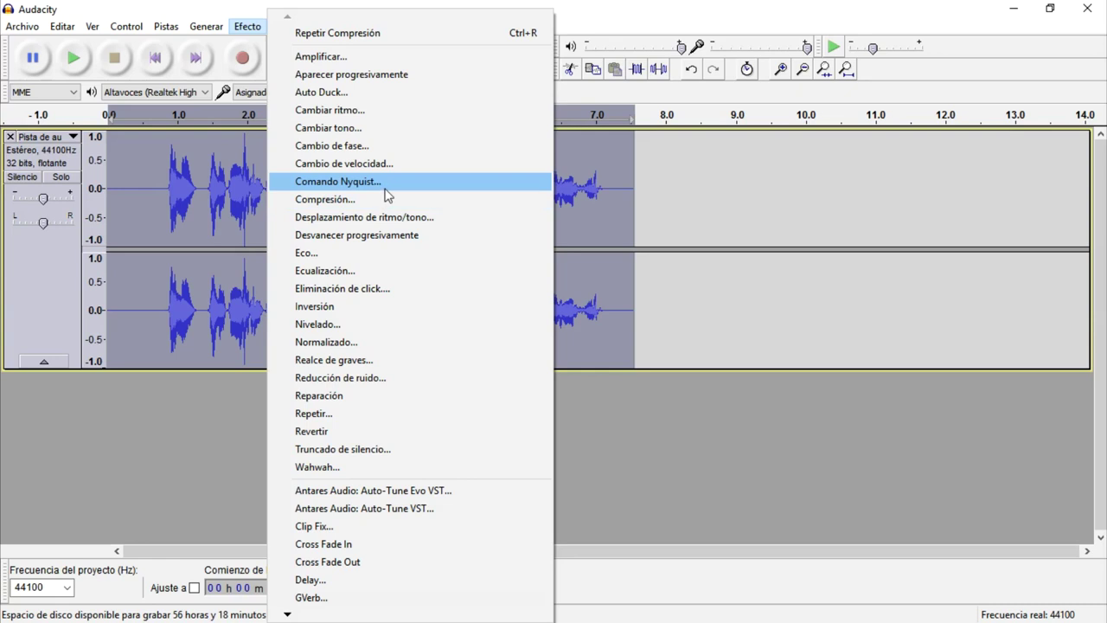
{"action": "left_click", "coordinate": [372, 324]}
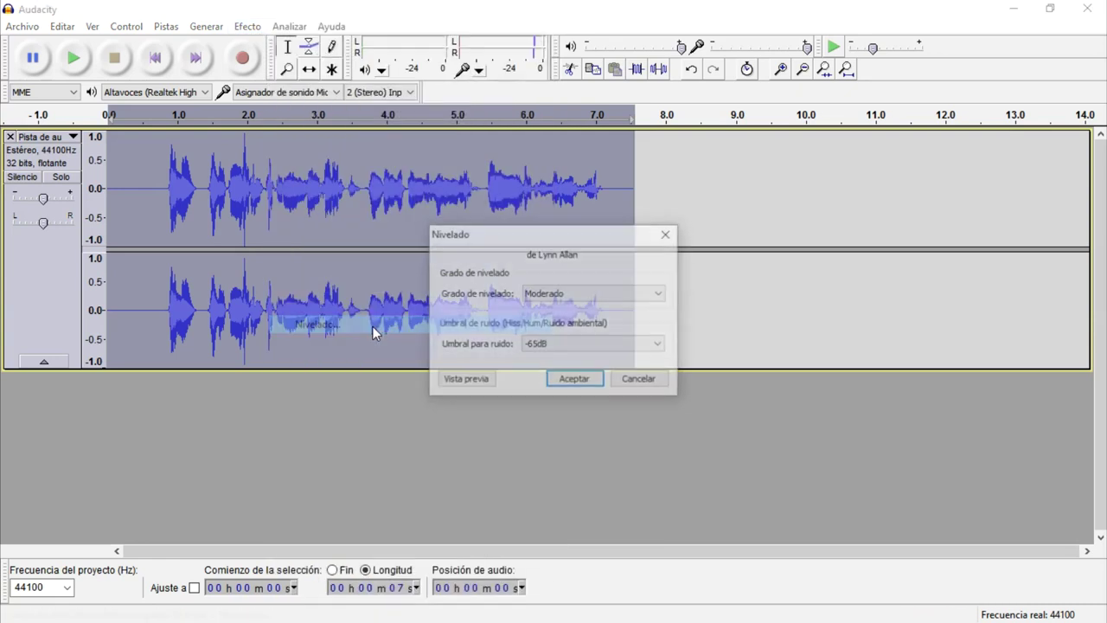
{"action": "left_click", "coordinate": [574, 381]}
Step: Normalize the track to a maximum amplitude of -3.0 dB and remove any DC offset
{"action": "left_click", "coordinate": [256, 28]}
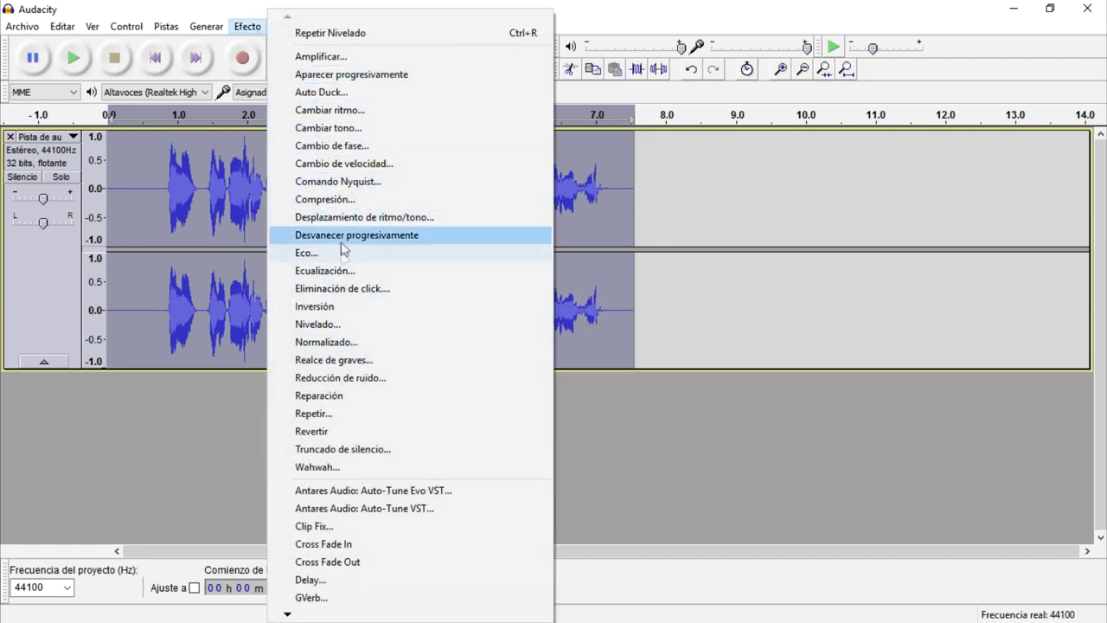
{"action": "left_click", "coordinate": [343, 347]}
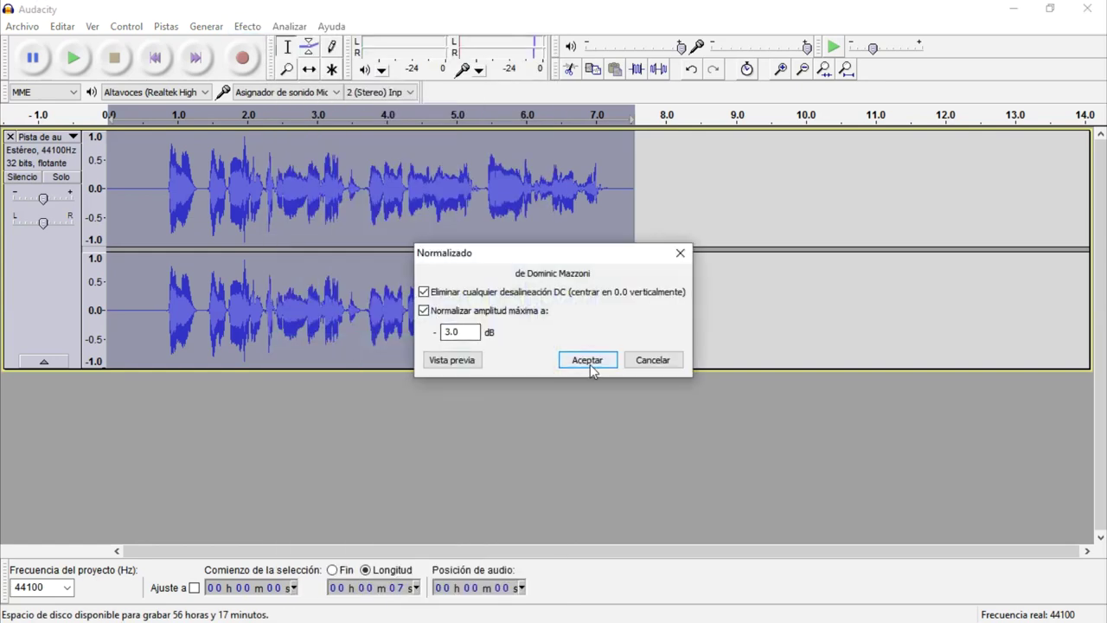
{"action": "left_click", "coordinate": [587, 364]}
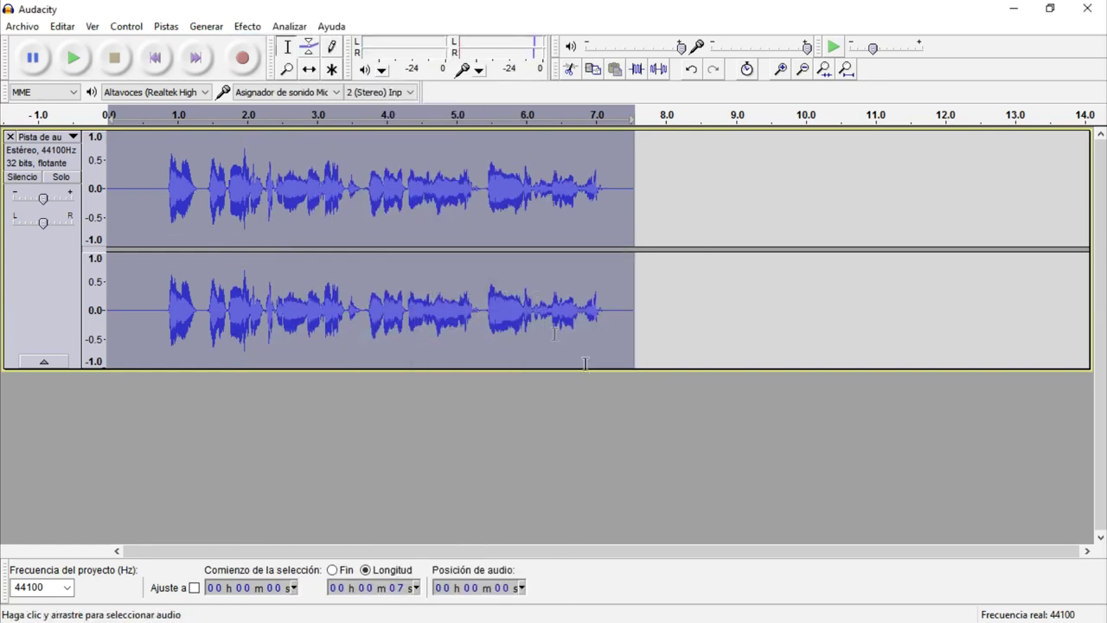
Step: Review the settings of the Nivelado and Normalizado effects without applying either one
{"action": "left_click", "coordinate": [259, 24]}
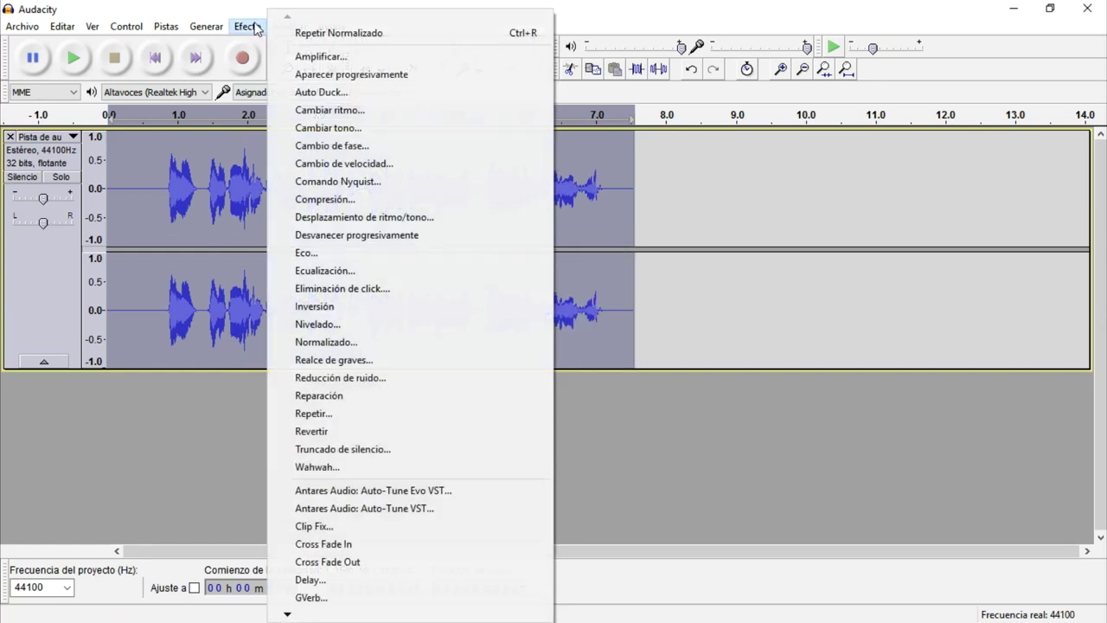
{"action": "left_click", "coordinate": [371, 327]}
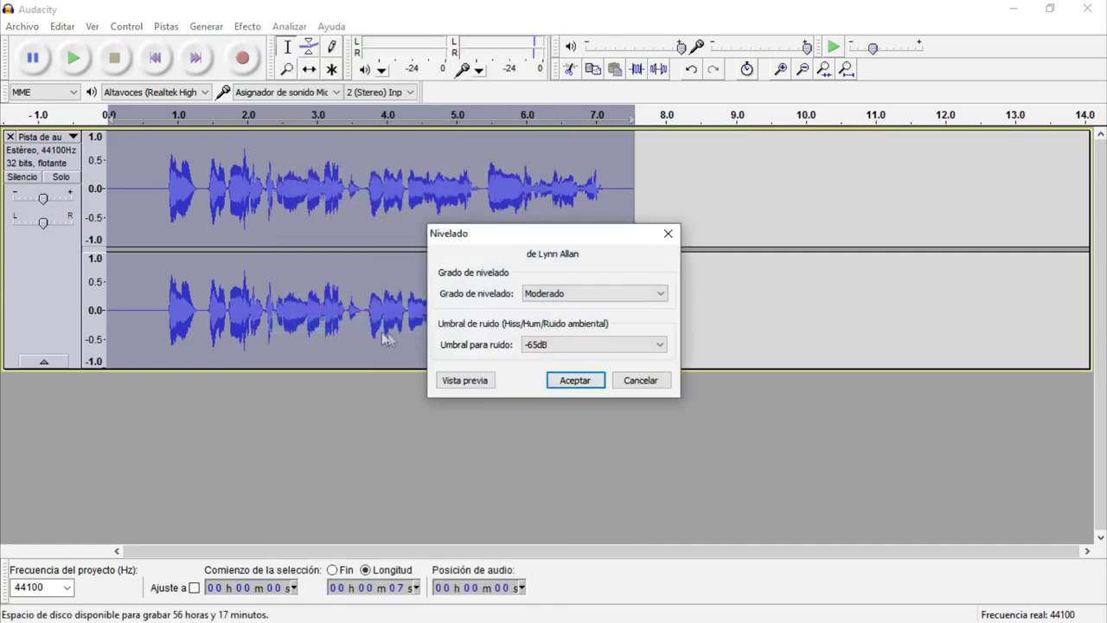
{"action": "left_click", "coordinate": [666, 234]}
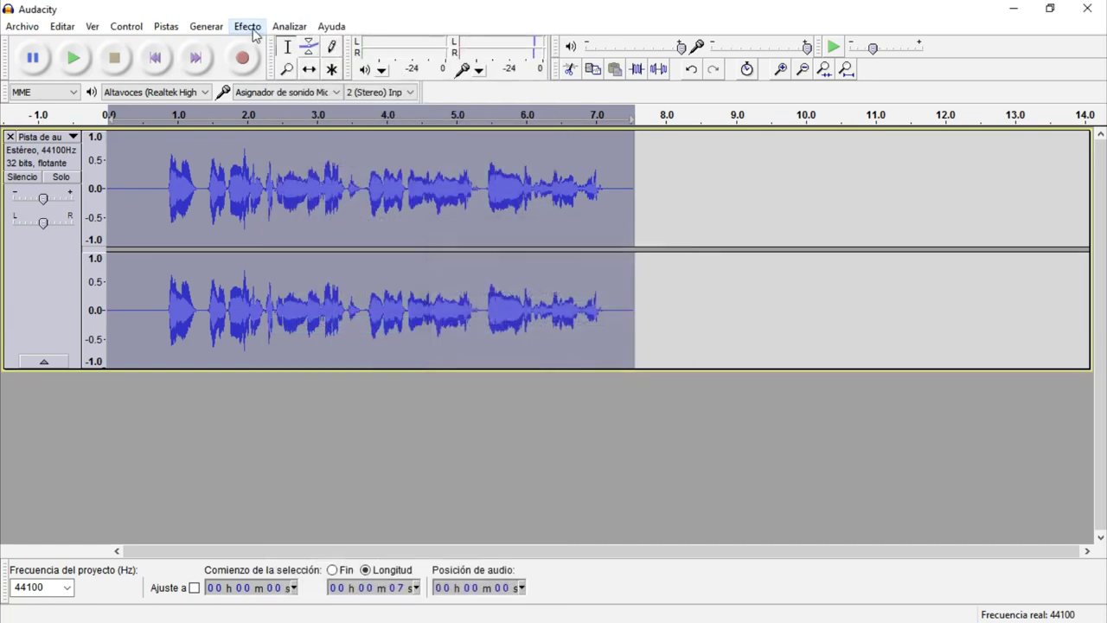
{"action": "left_click", "coordinate": [247, 26]}
{"action": "left_click", "coordinate": [370, 344]}
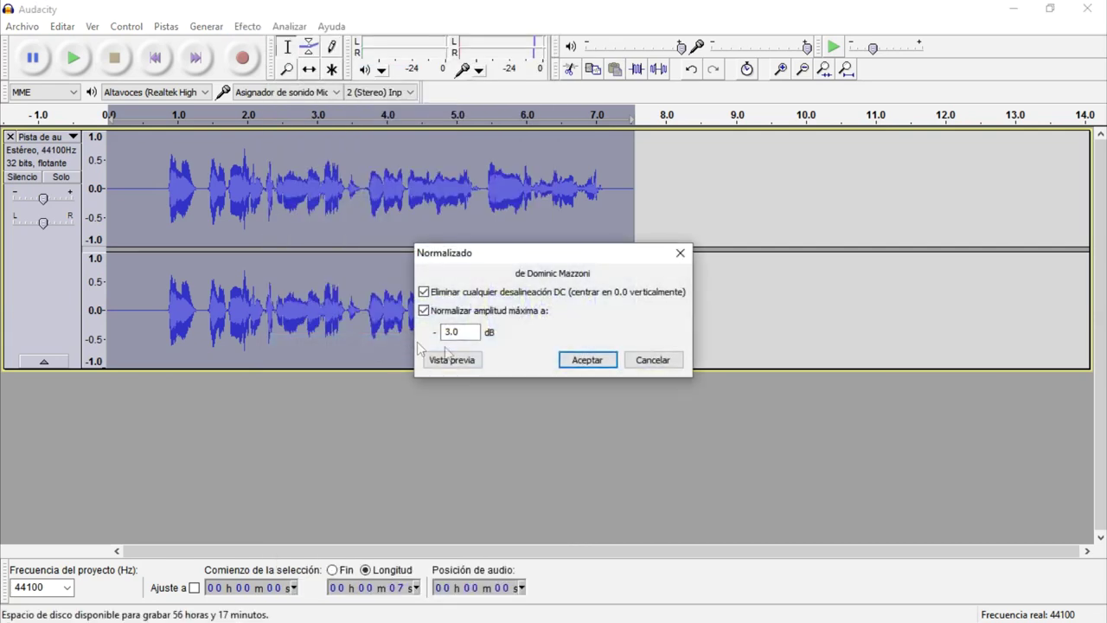
{"action": "left_click", "coordinate": [423, 292]}
{"action": "left_click", "coordinate": [646, 360]}
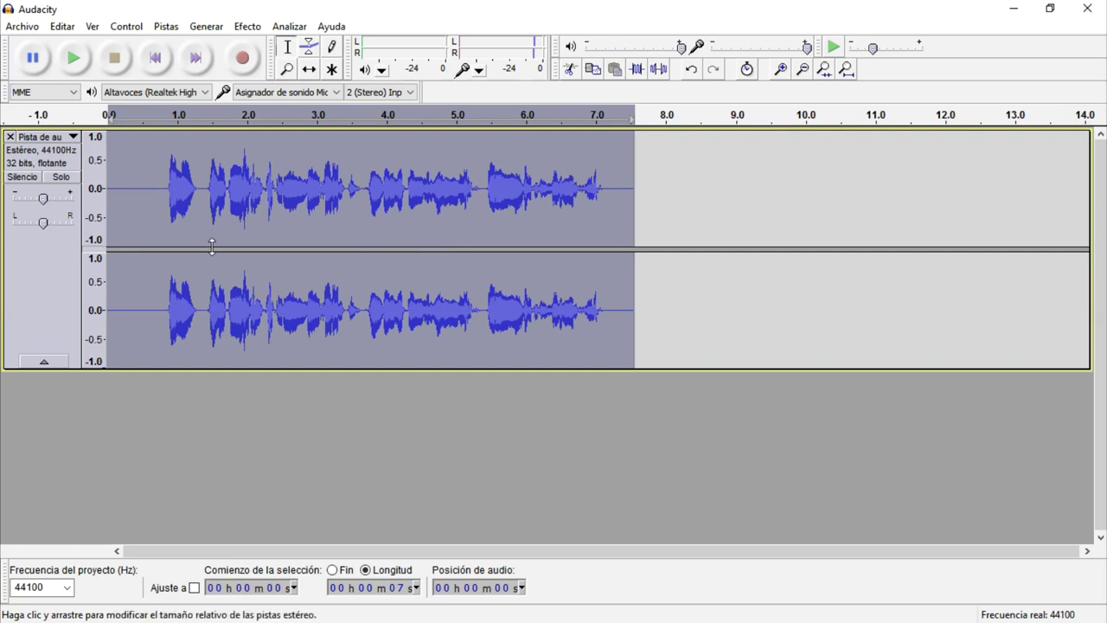
Step: Select the opening silence before the voice, about 0.7 s long, and reselect the whole track
{"action": "left_click", "coordinate": [203, 199]}
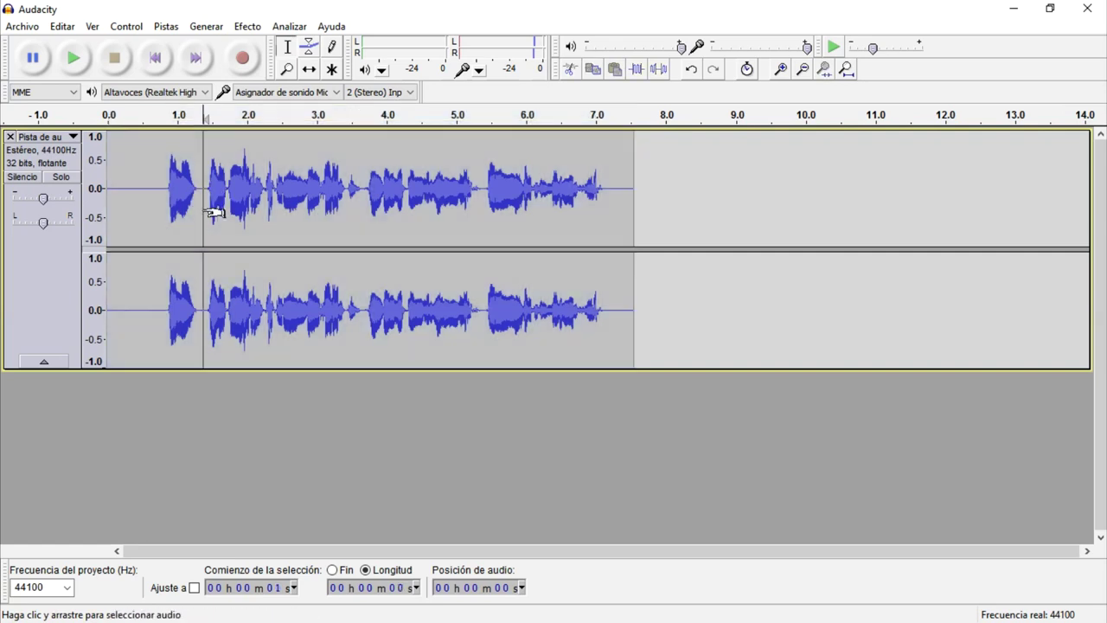
{"action": "left_click", "coordinate": [482, 203]}
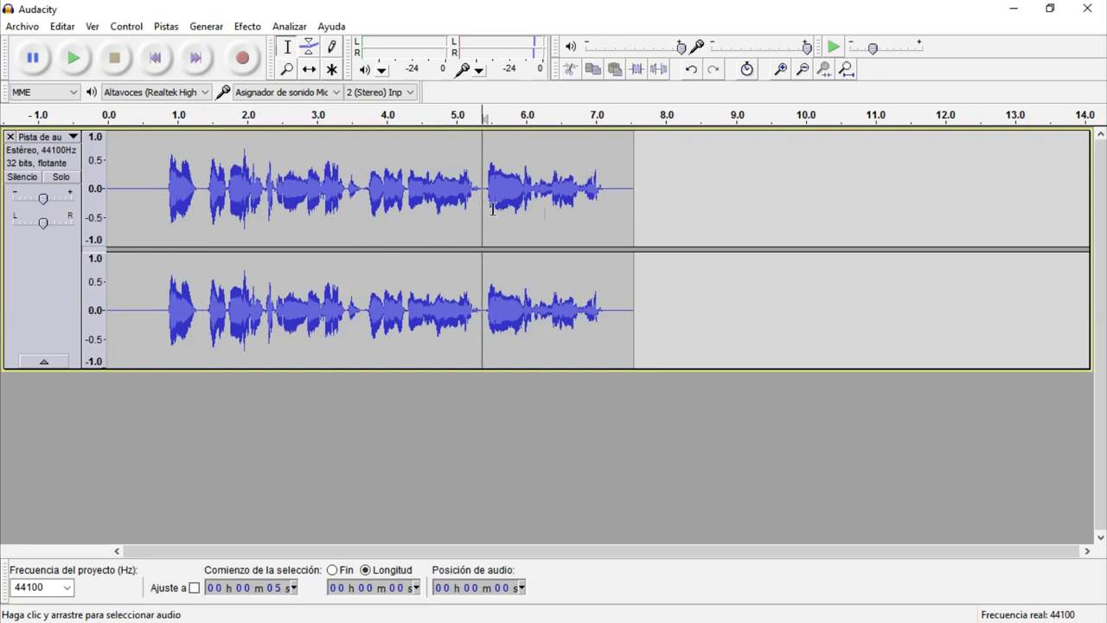
{"action": "left_click", "coordinate": [620, 209]}
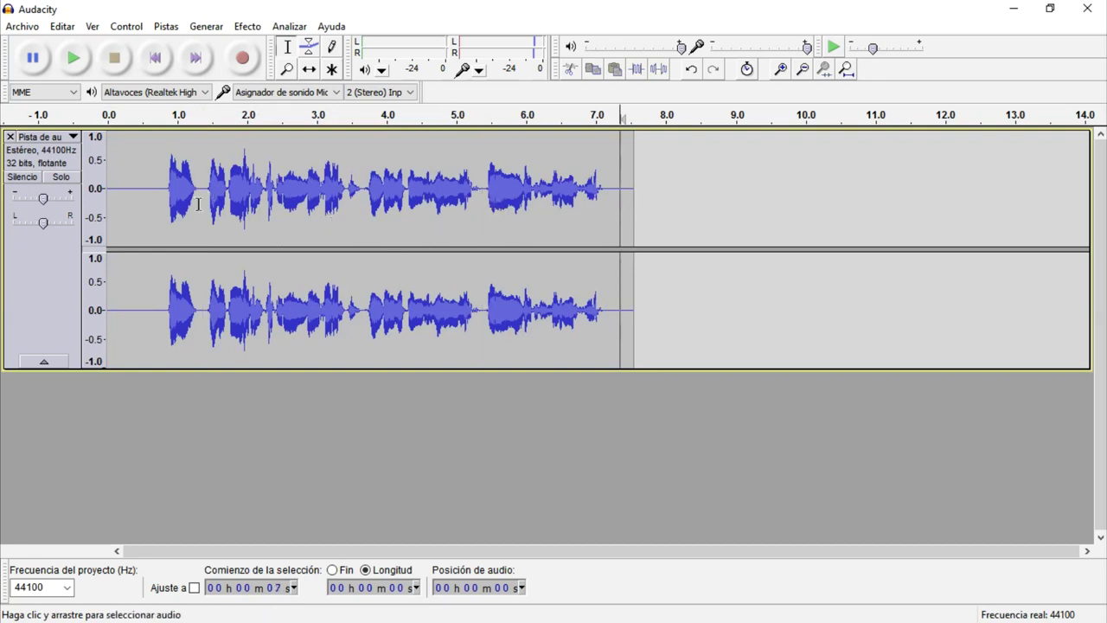
{"action": "left_click", "coordinate": [160, 200]}
{"action": "left_click_drag", "start_coordinate": [159, 200], "coordinate": [110, 201]}
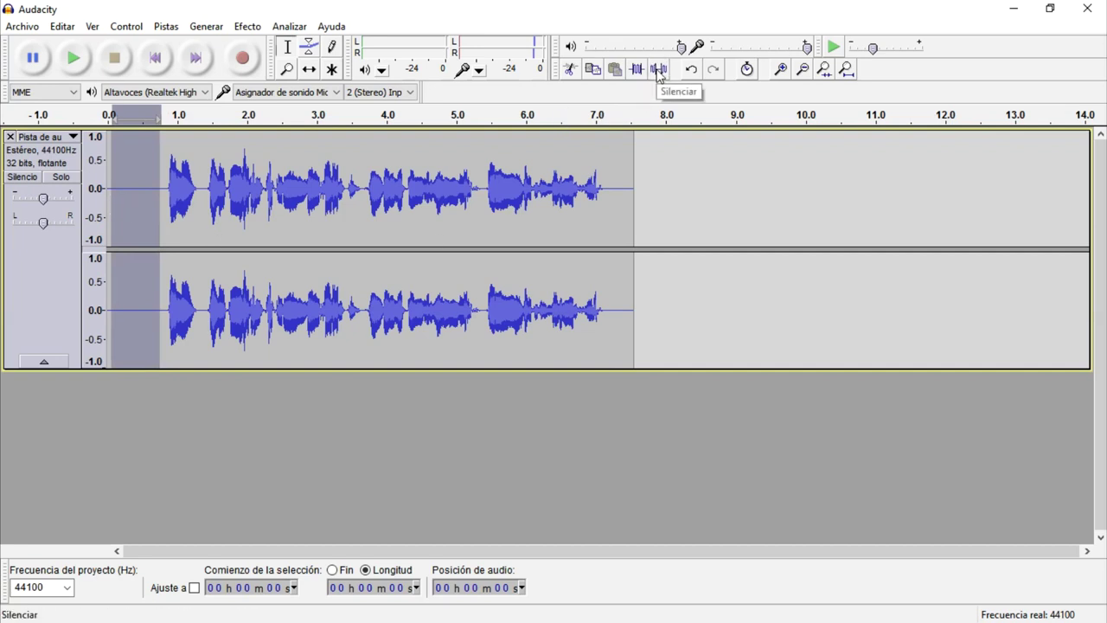
{"action": "double_click", "coordinate": [347, 222]}
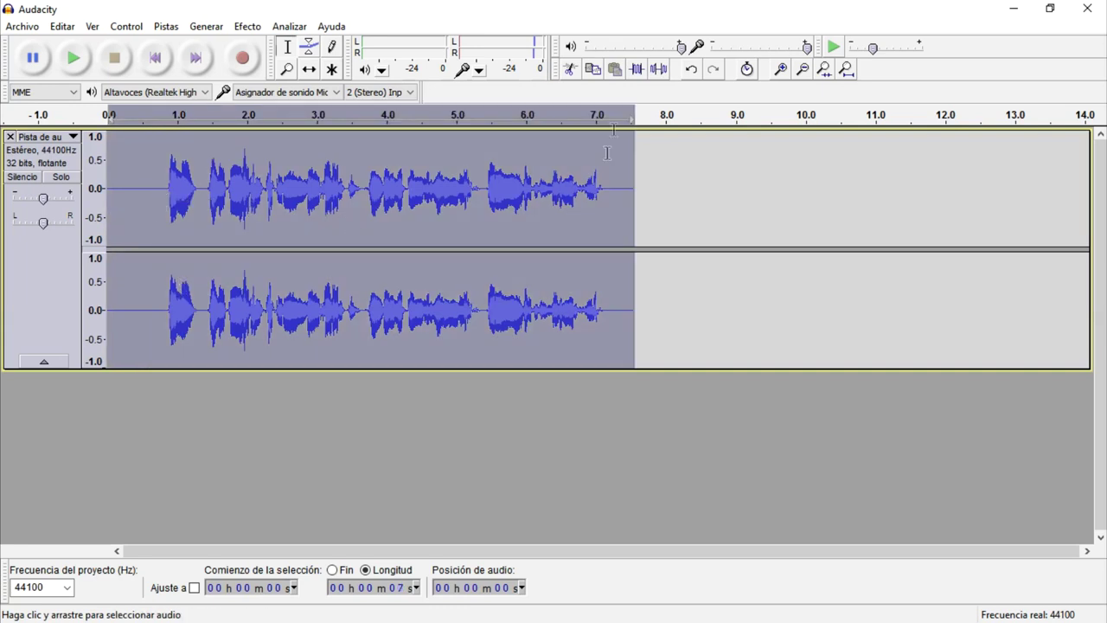
Step: Undo all applied effects back to the unprocessed recording and play it from the start
{"action": "left_click", "coordinate": [697, 81]}
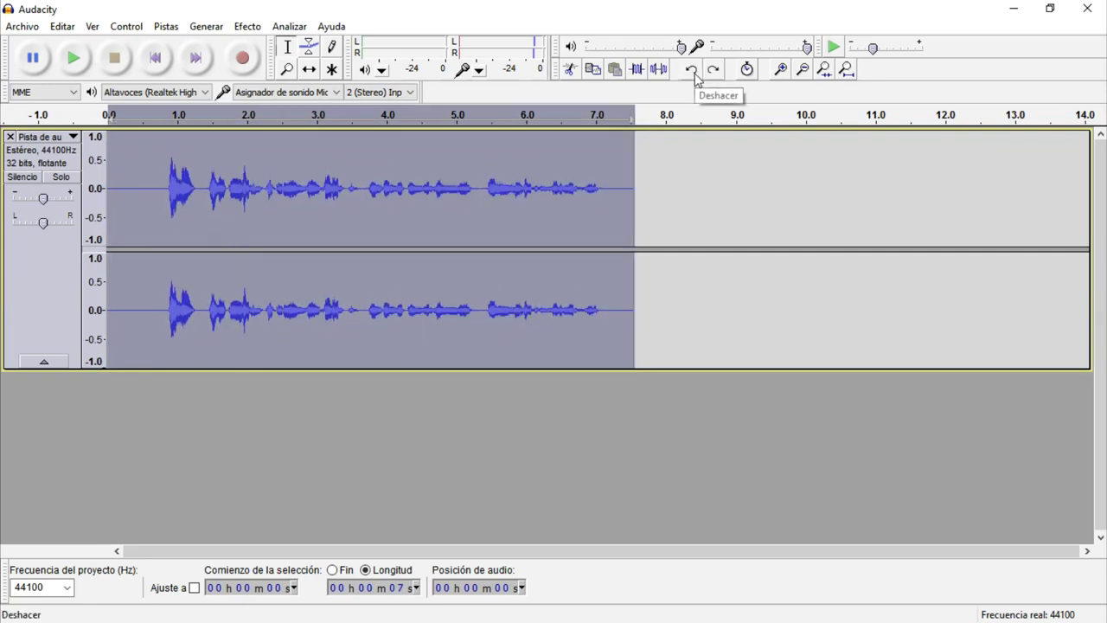
{"action": "left_click", "coordinate": [697, 77]}
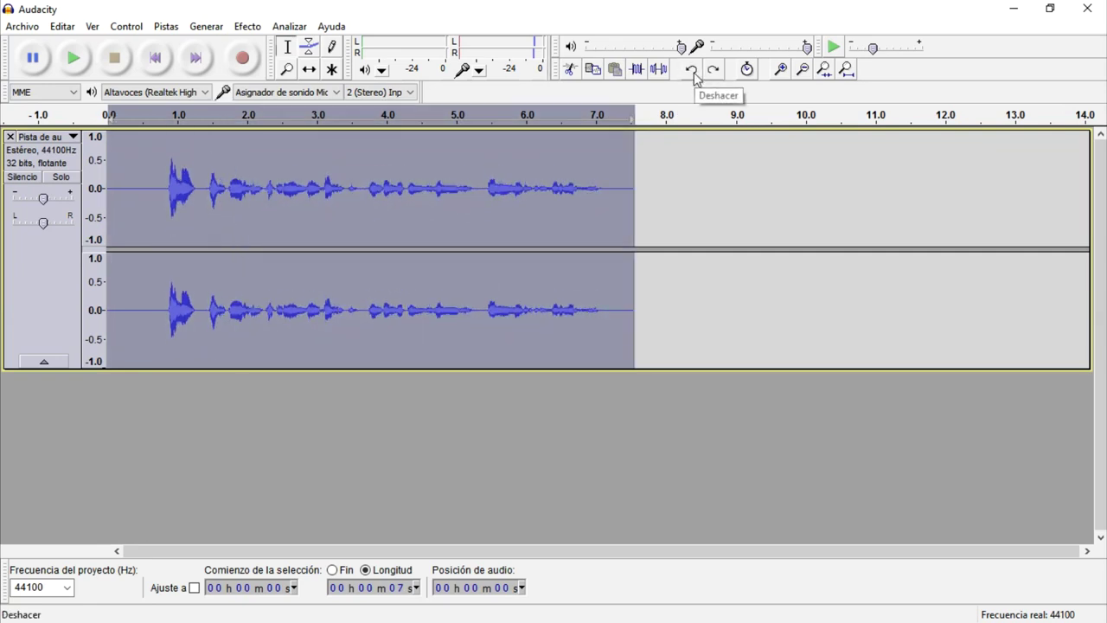
{"action": "left_click", "coordinate": [697, 78]}
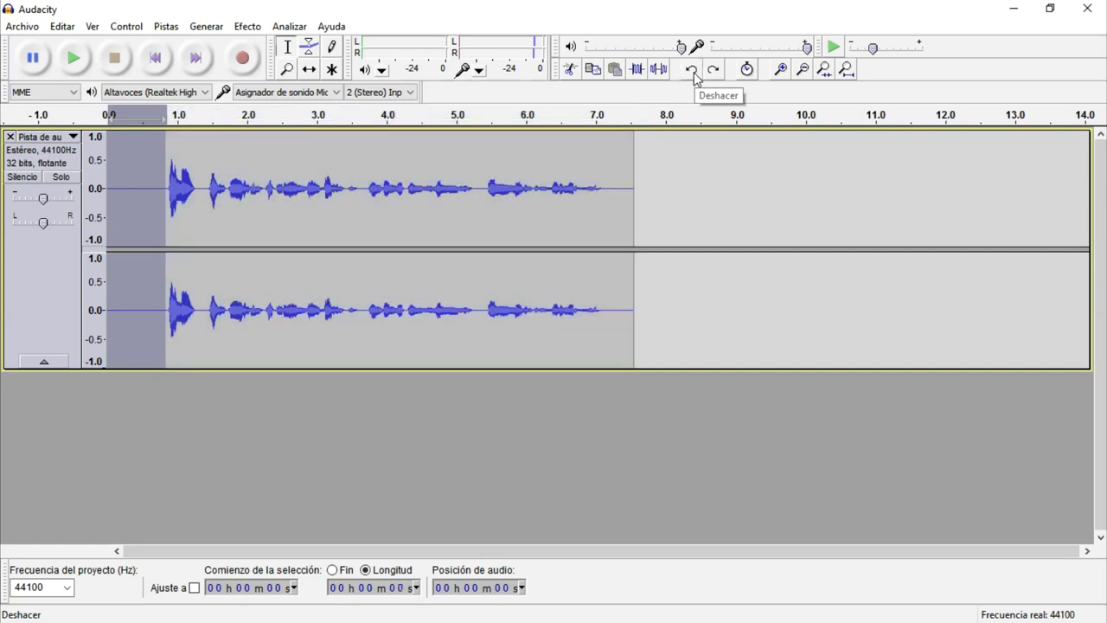
{"action": "left_click", "coordinate": [697, 78]}
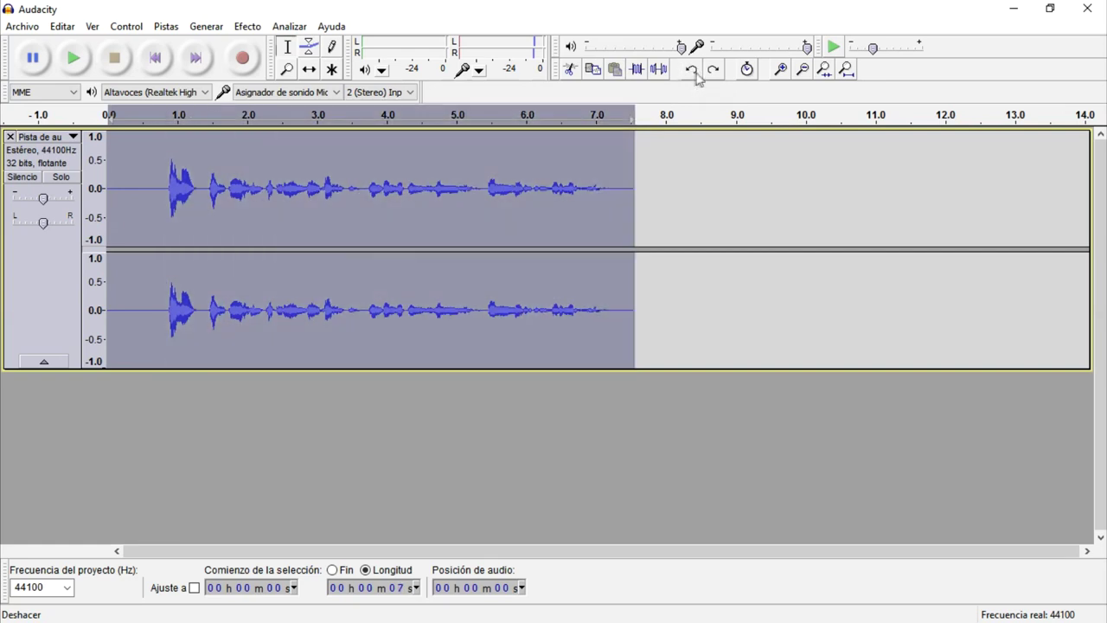
{"action": "left_click", "coordinate": [697, 78]}
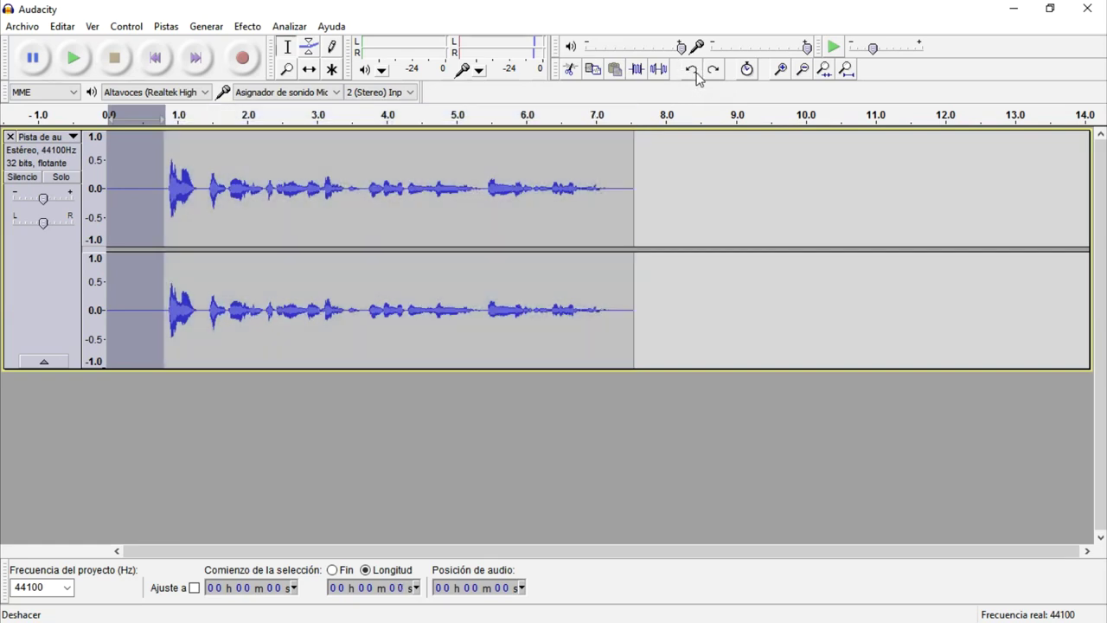
{"action": "left_click", "coordinate": [697, 78]}
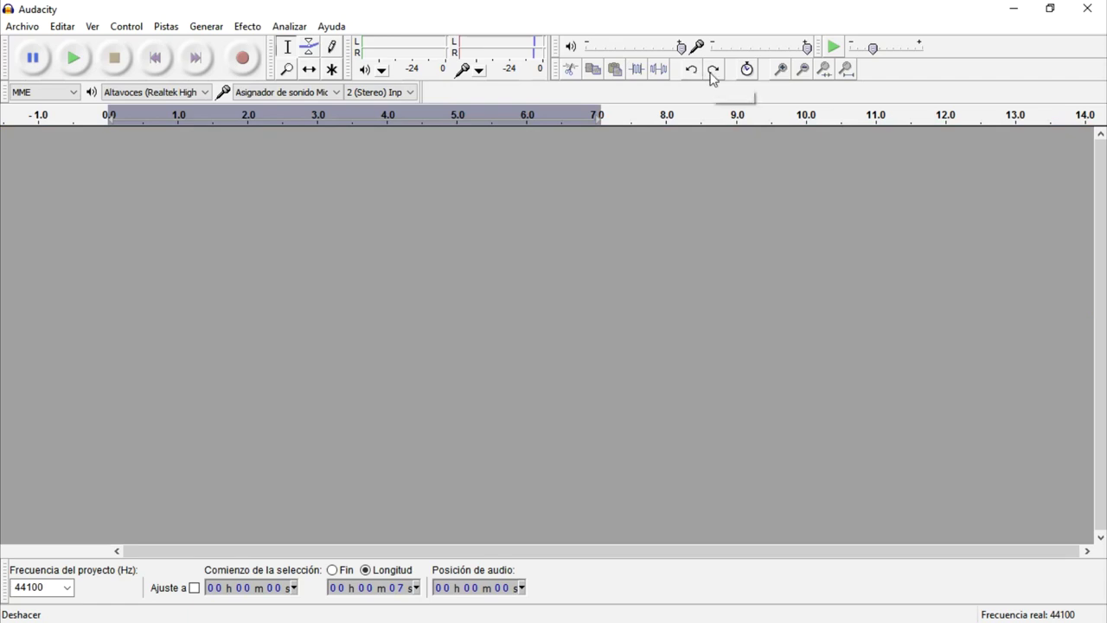
{"action": "left_click", "coordinate": [714, 71]}
{"action": "left_click", "coordinate": [162, 57]}
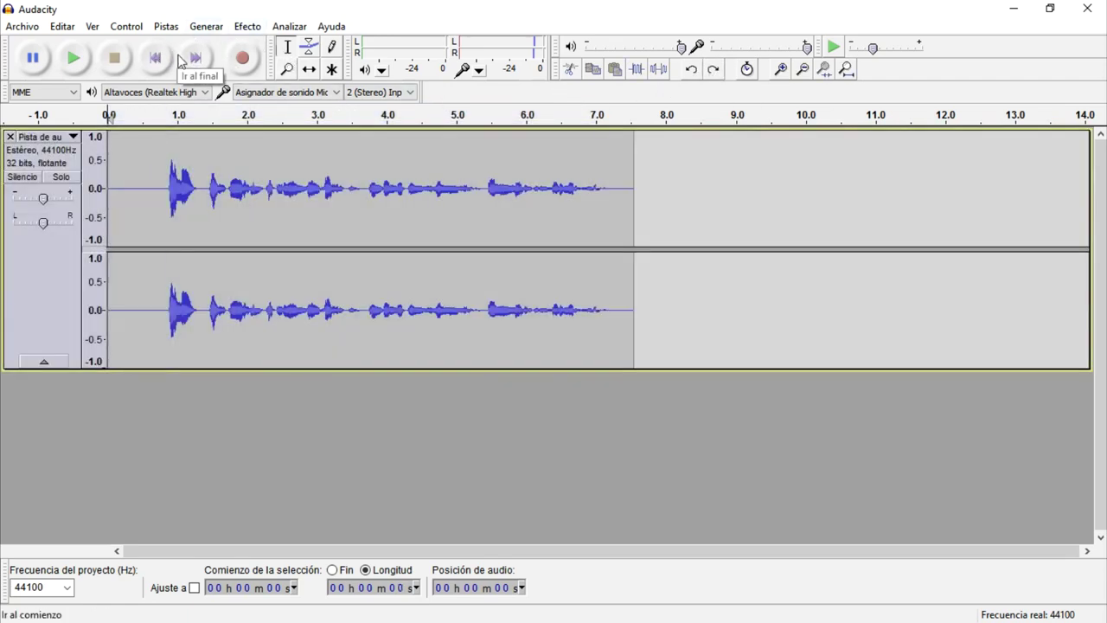
{"action": "key", "text": "space"}
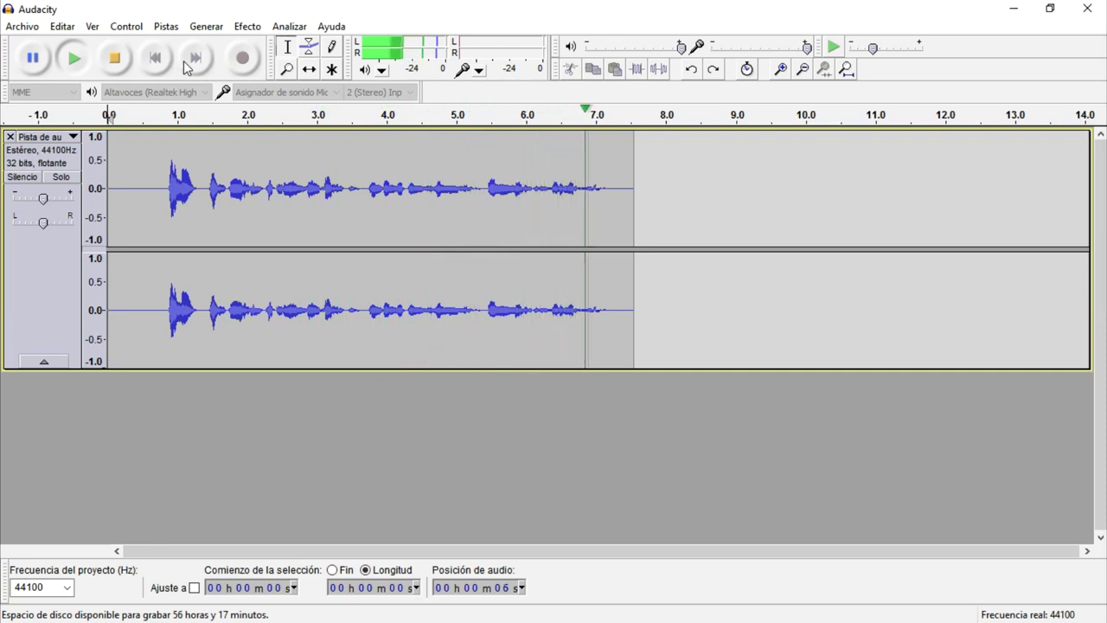
Step: Redo all the undone effects through the final normalization and play the processed track
{"action": "left_click", "coordinate": [716, 71]}
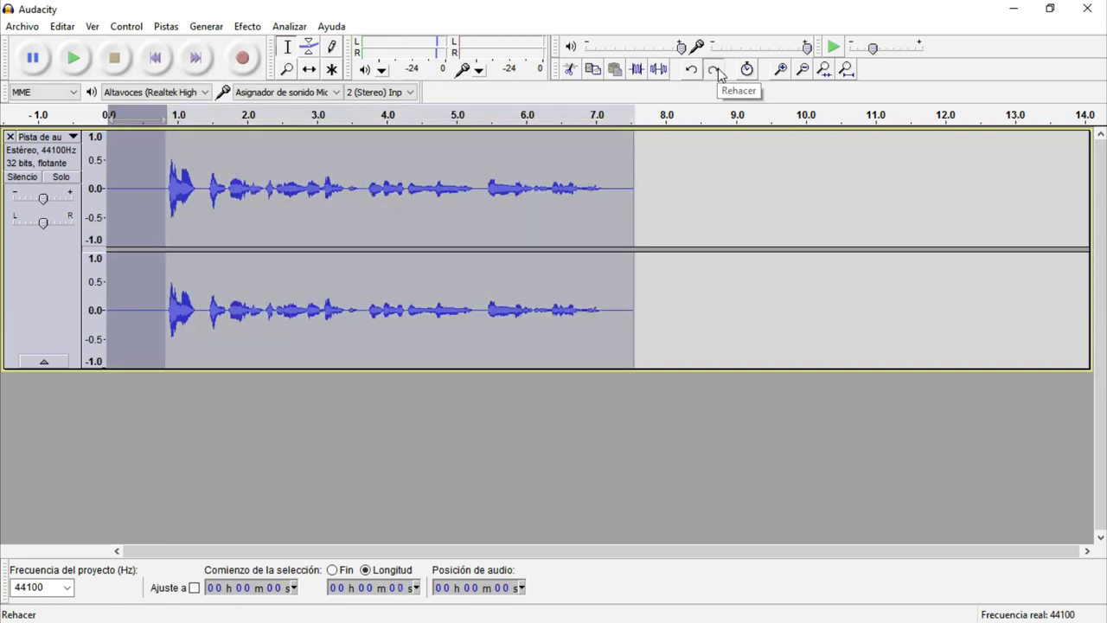
{"action": "left_click", "coordinate": [714, 69]}
{"action": "left_click", "coordinate": [715, 69]}
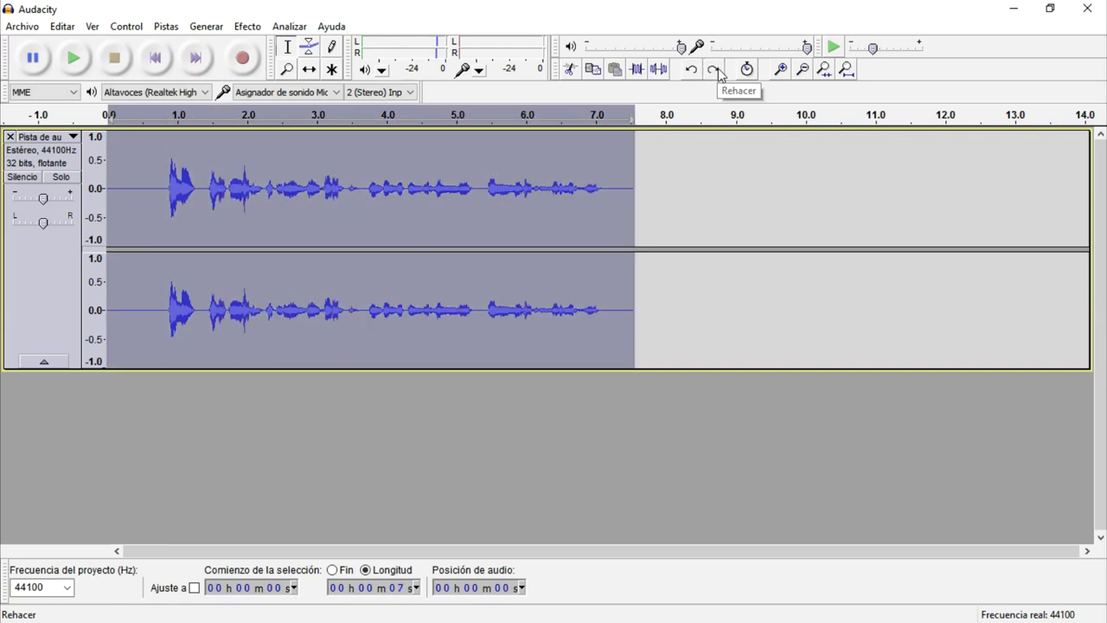
{"action": "left_click", "coordinate": [716, 71]}
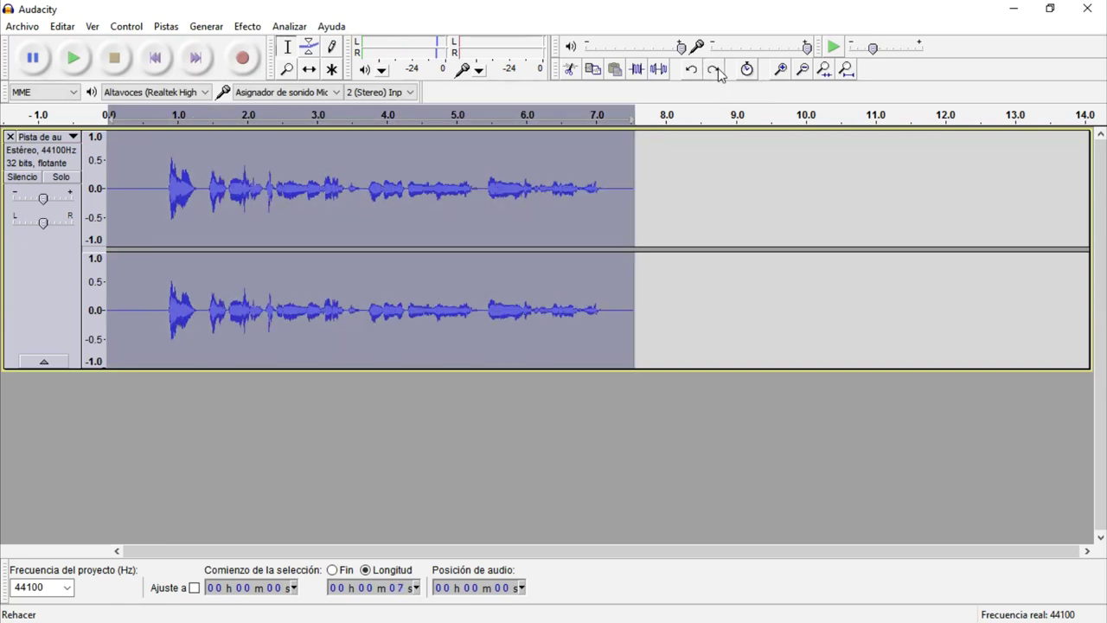
{"action": "left_click", "coordinate": [718, 71]}
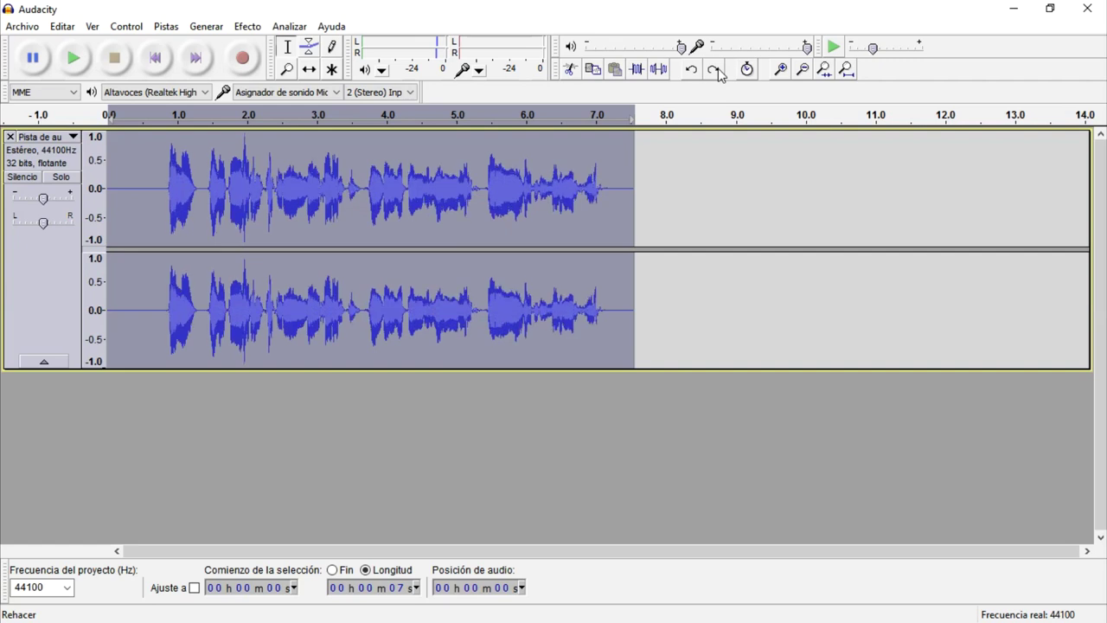
{"action": "left_click", "coordinate": [717, 71]}
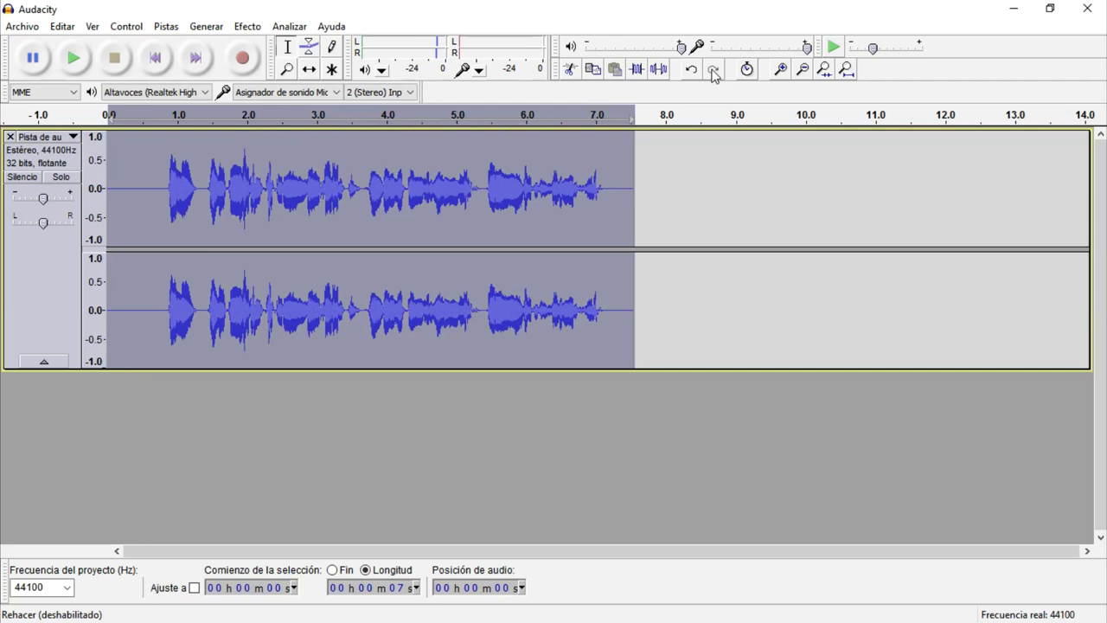
{"action": "key", "text": "space"}
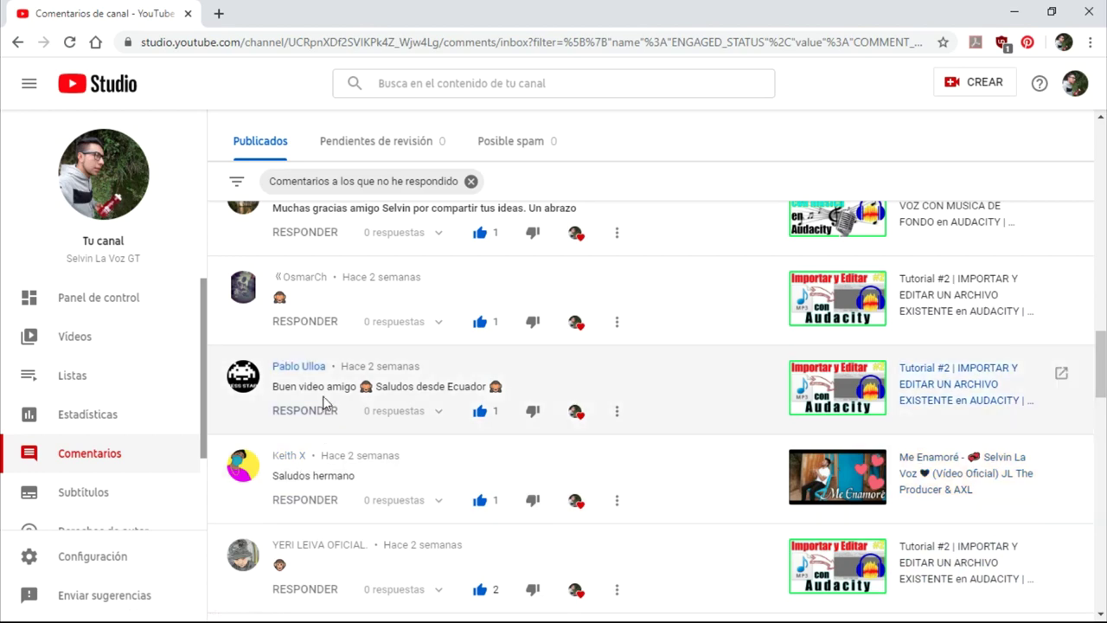
Step: Look through the unanswered published comments in YouTube Studio, moving from older to more recent ones
{"action": "scroll", "coordinate": [305, 383], "scroll_direction": "up", "scroll_amount": 1}
{"action": "scroll", "coordinate": [305, 384], "scroll_direction": "up", "scroll_amount": 2}
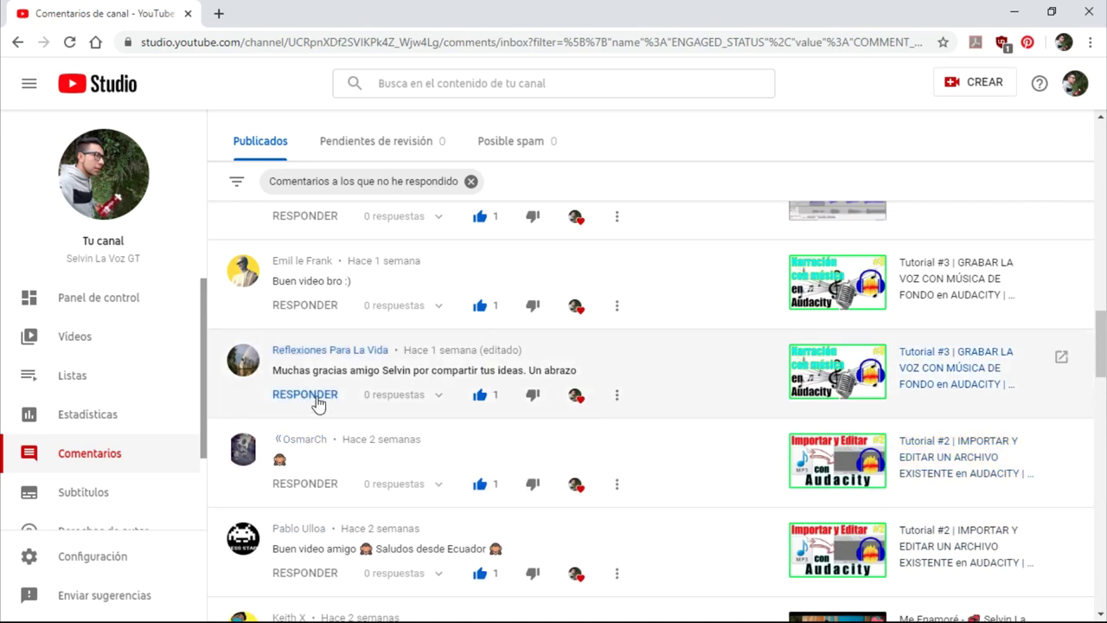
{"action": "scroll", "coordinate": [339, 370], "scroll_direction": "up", "scroll_amount": 1}
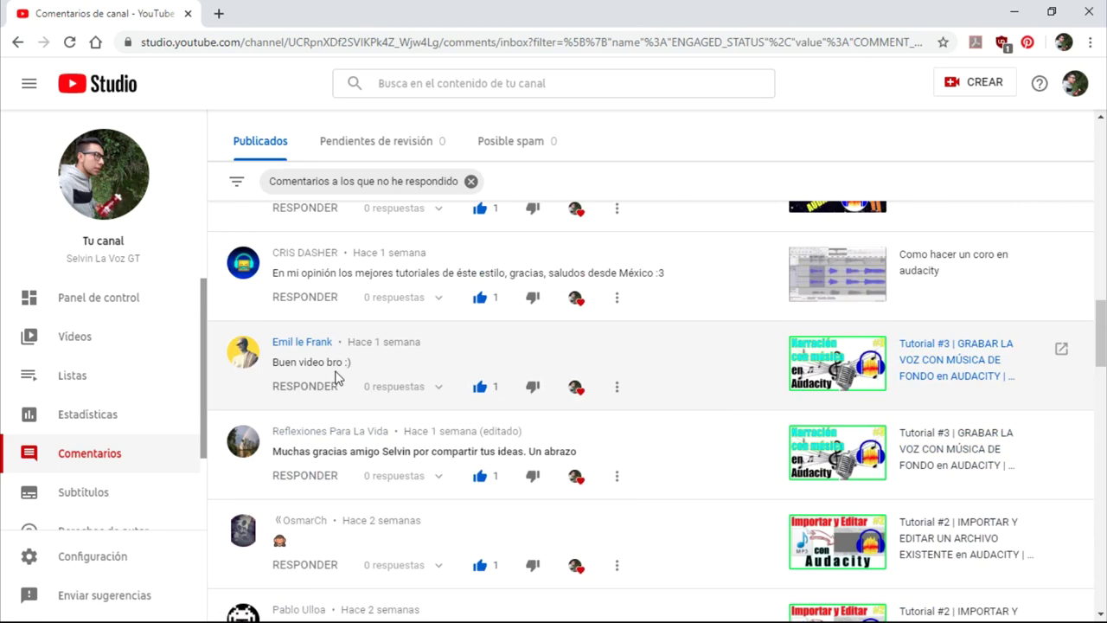
{"action": "scroll", "coordinate": [335, 378], "scroll_direction": "up", "scroll_amount": 2}
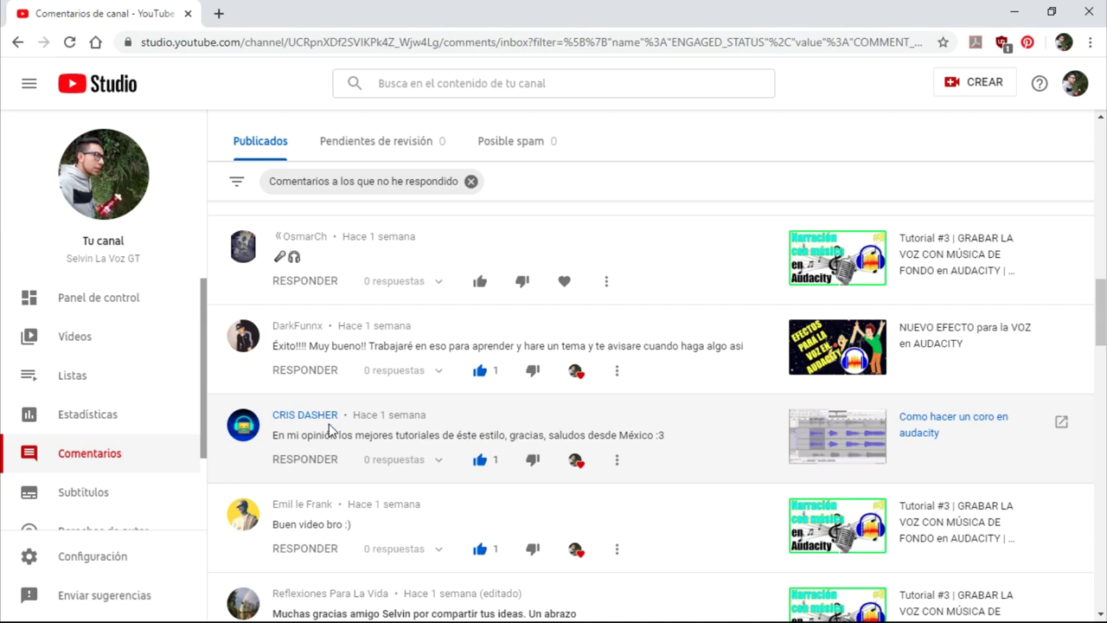
{"action": "scroll", "coordinate": [330, 429], "scroll_direction": "up", "scroll_amount": 2}
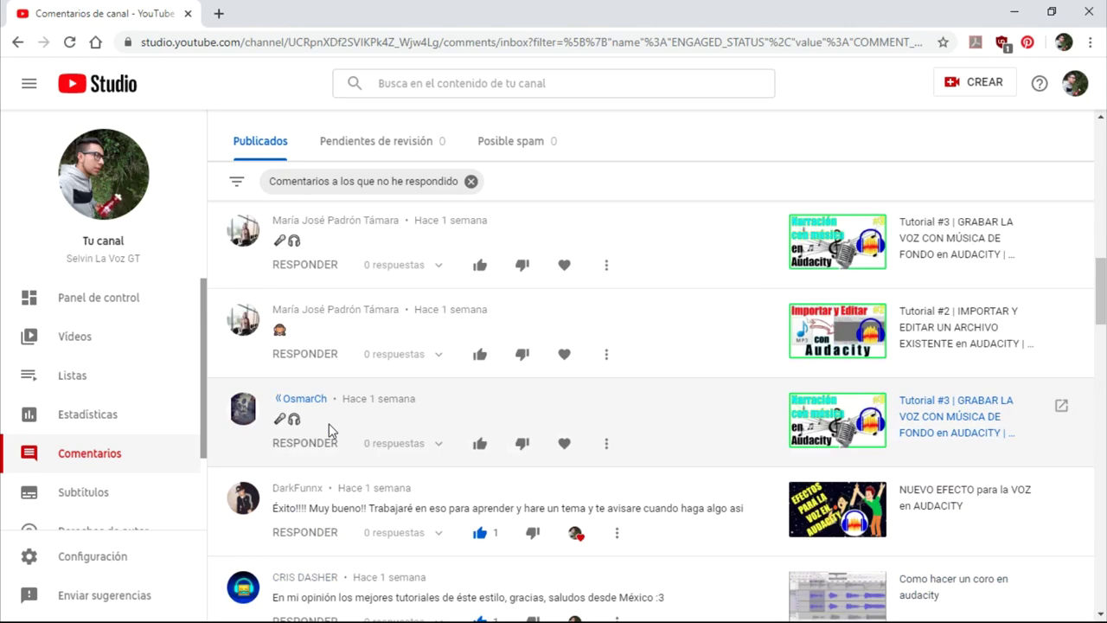
{"action": "scroll", "coordinate": [328, 423], "scroll_direction": "up", "scroll_amount": 1}
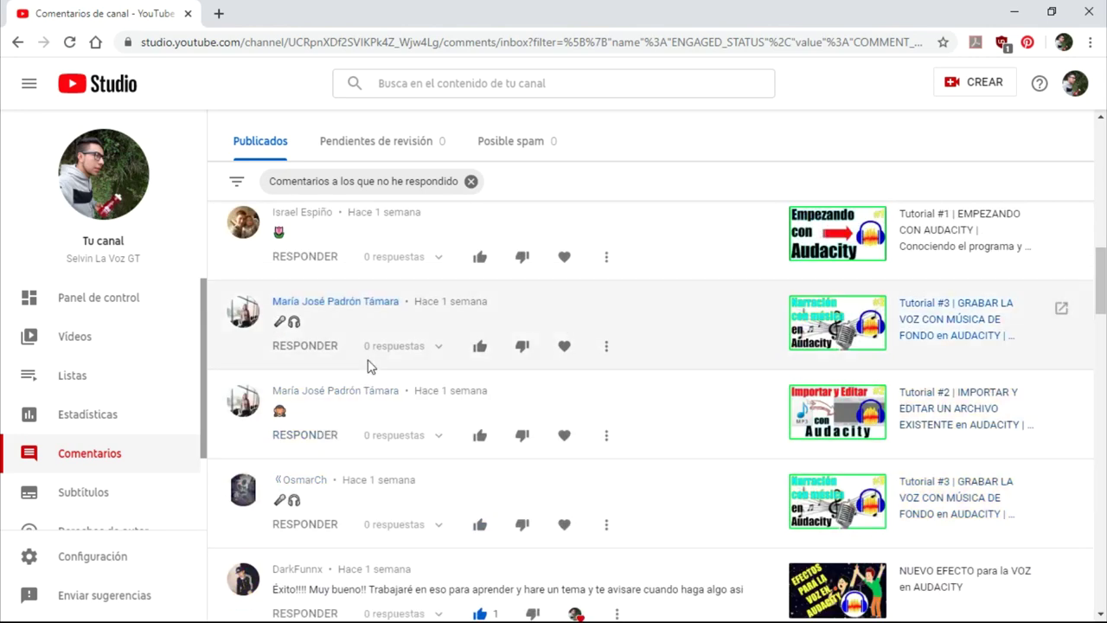
{"action": "scroll", "coordinate": [367, 365], "scroll_direction": "up", "scroll_amount": 2}
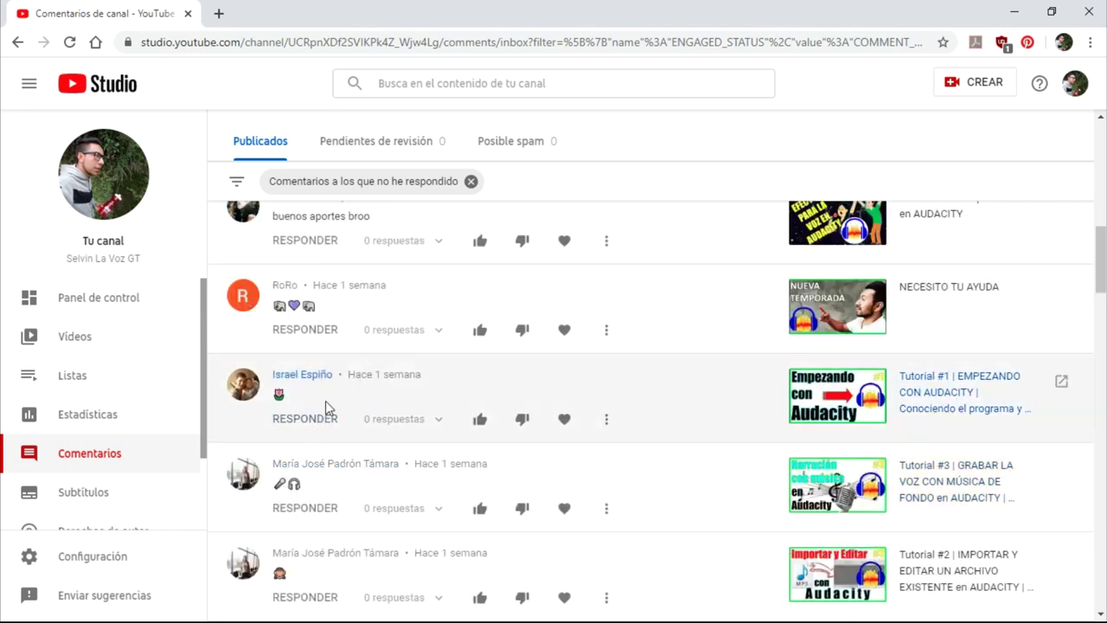
{"action": "scroll", "coordinate": [301, 300], "scroll_direction": "up", "scroll_amount": 1}
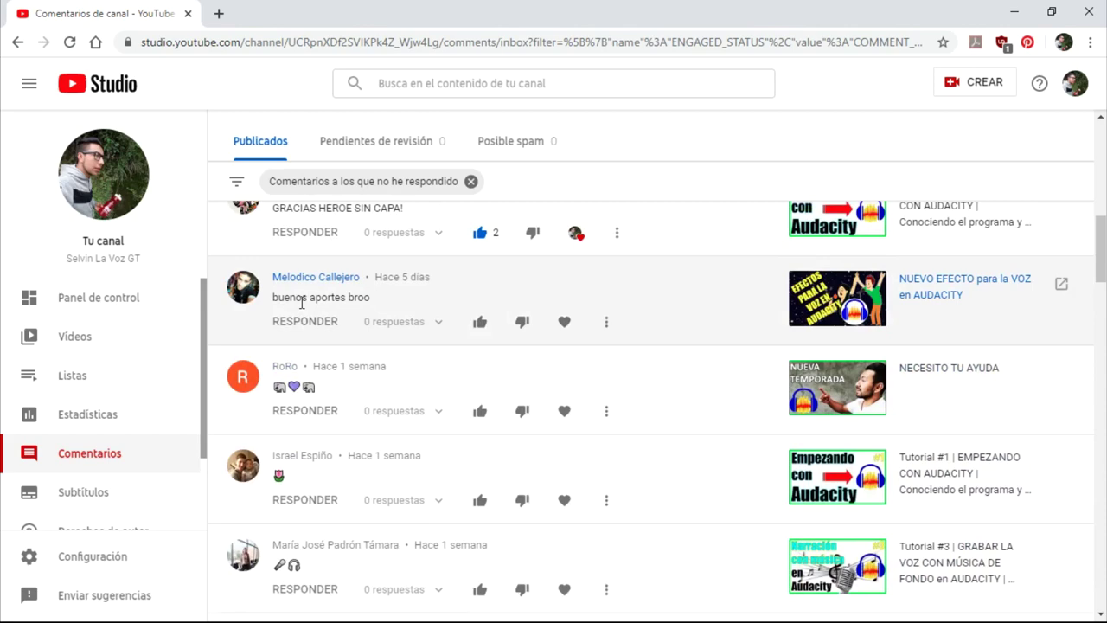
{"action": "scroll", "coordinate": [301, 300], "scroll_direction": "up", "scroll_amount": 1}
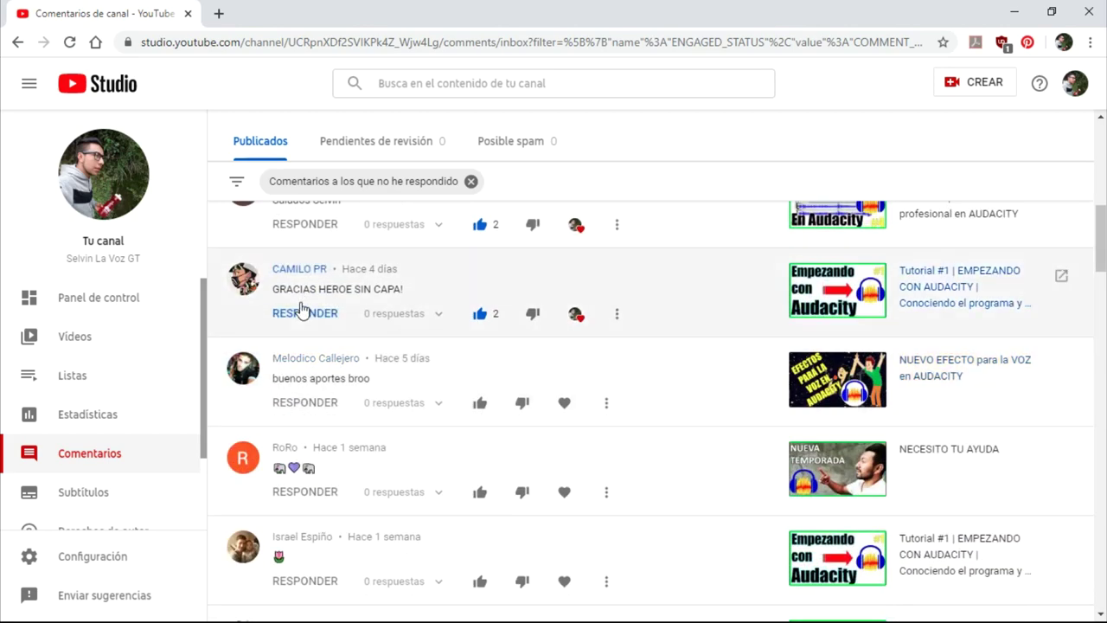
{"action": "scroll", "coordinate": [301, 309], "scroll_direction": "up", "scroll_amount": 1}
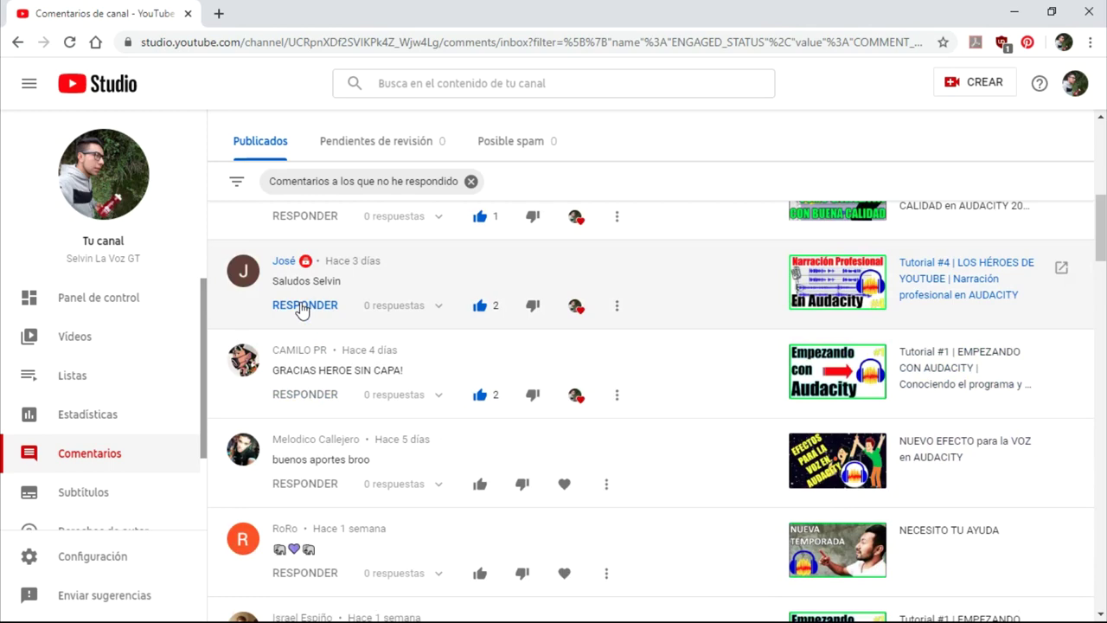
{"action": "scroll", "coordinate": [300, 309], "scroll_direction": "up", "scroll_amount": 2}
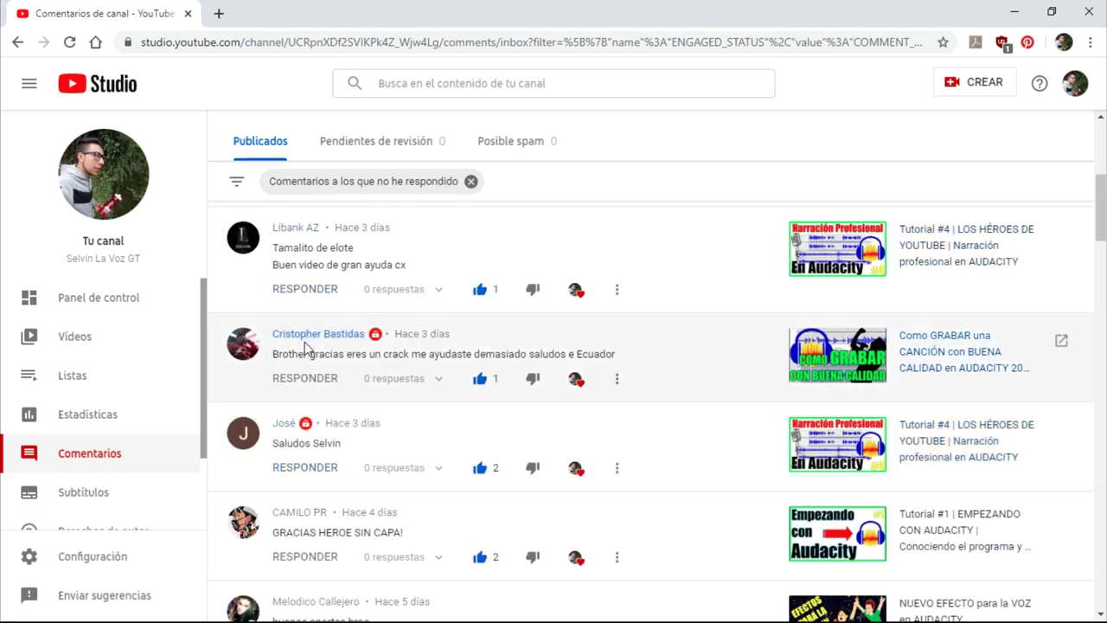